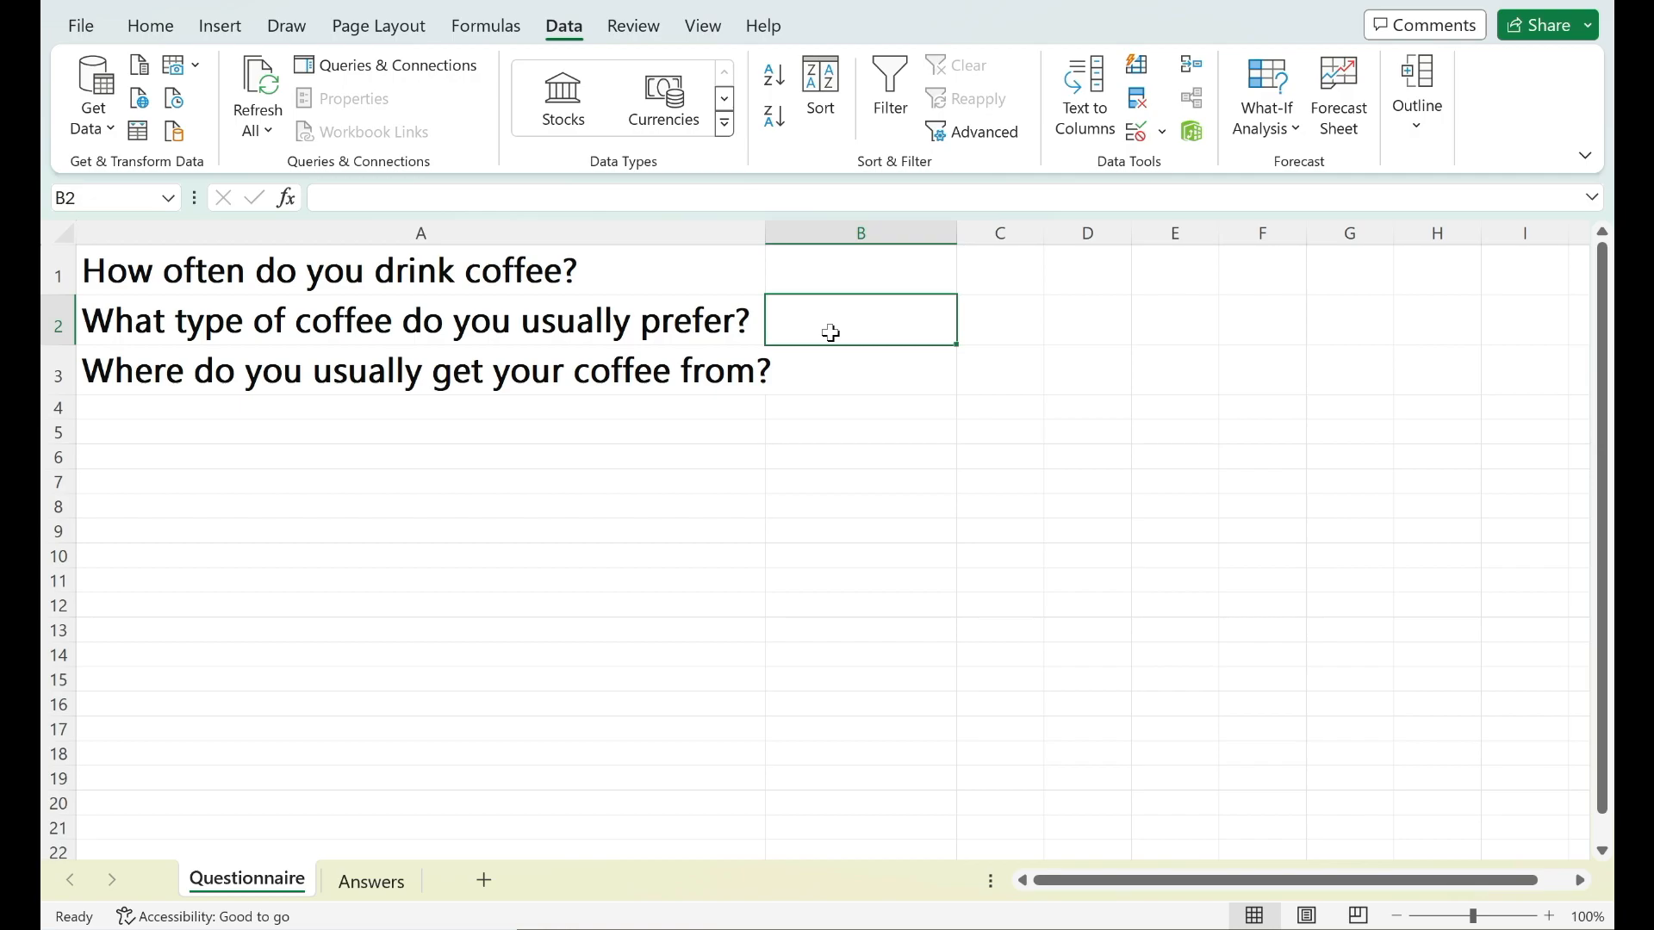
Answer "How often do you drink coffee?" in B1 with "Few times a week" and look over the answer options on the Answers sheet.
left_click(849, 277)
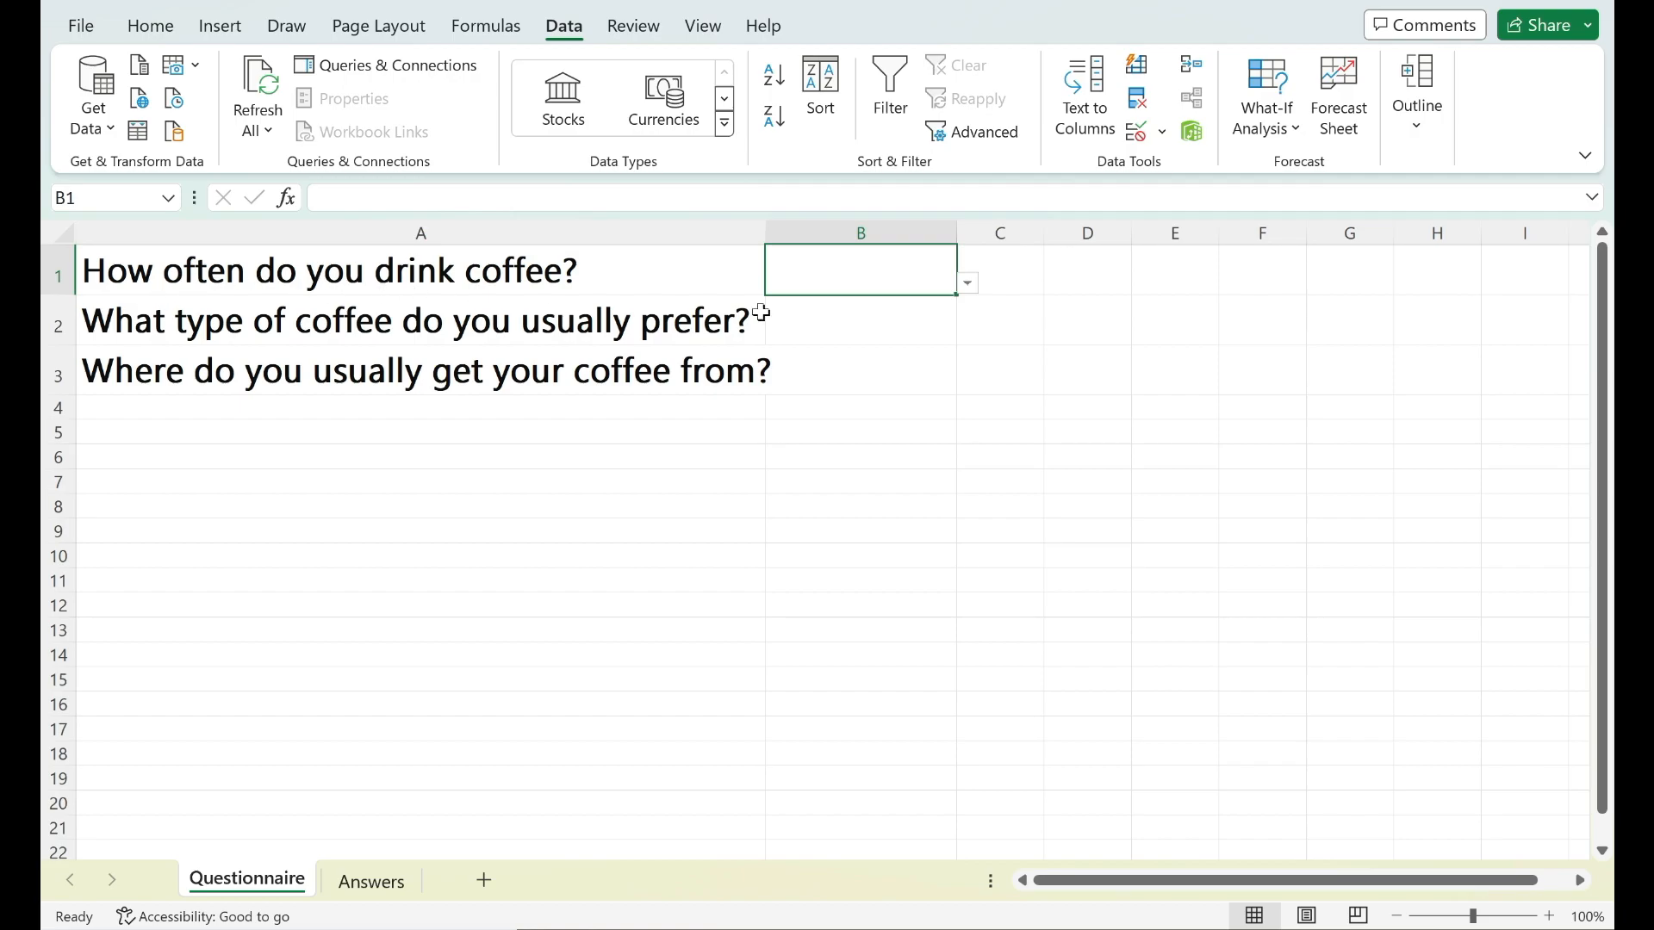
left_click(968, 284)
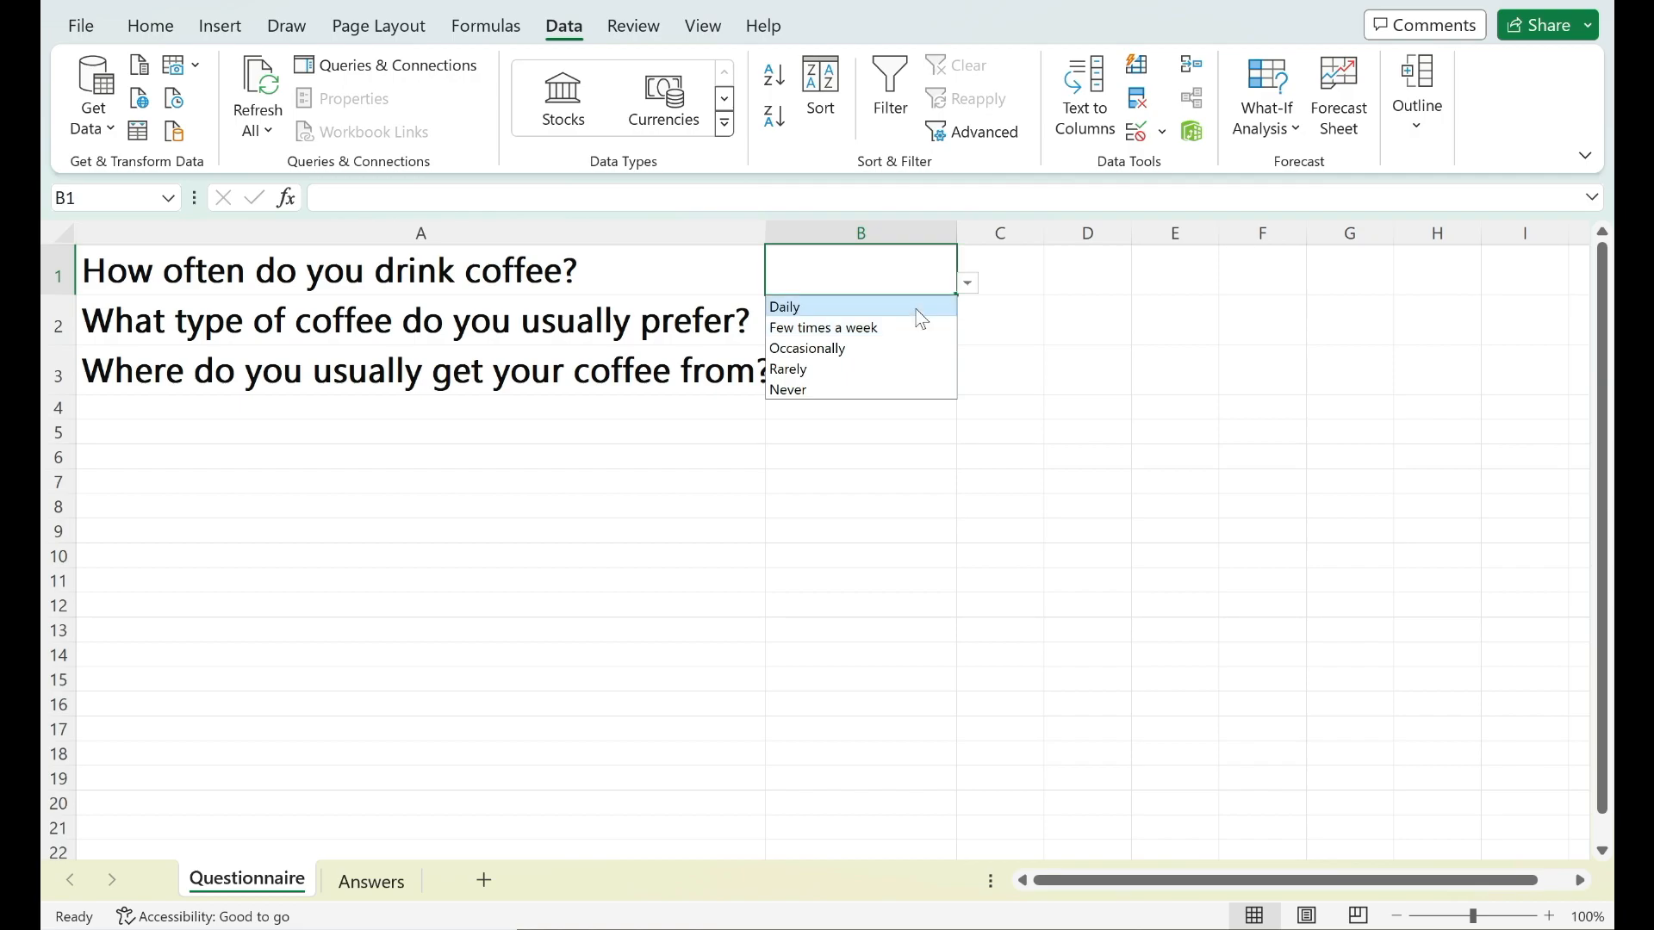
left_click(969, 286)
left_click(969, 285)
left_click(887, 330)
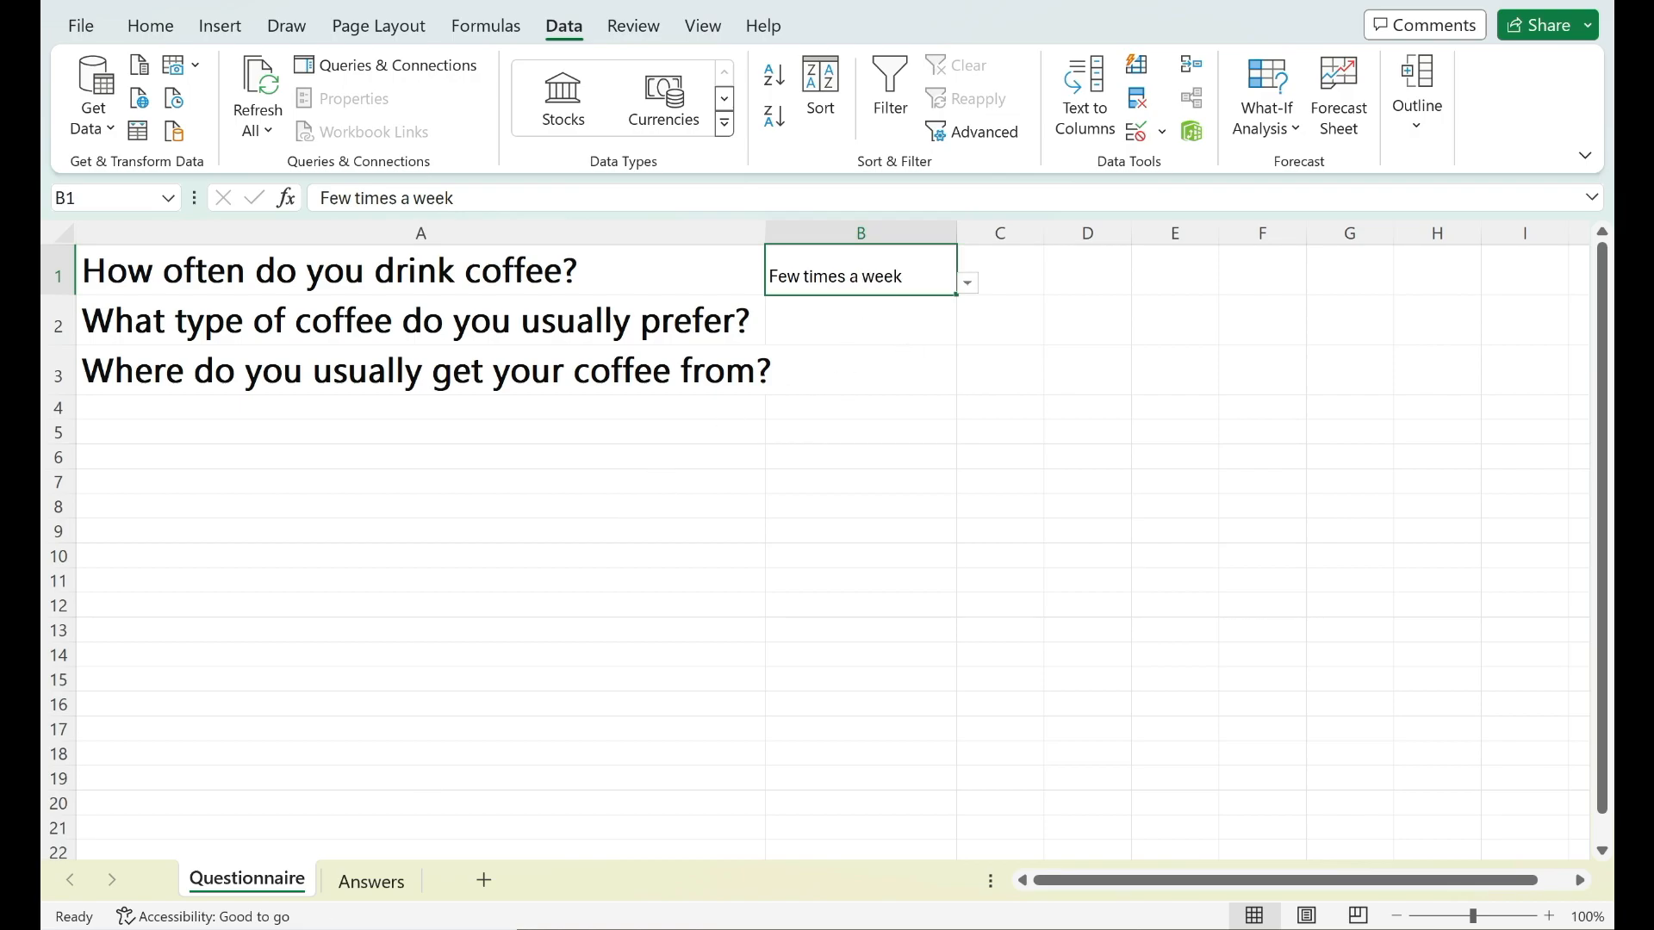
left_click(369, 883)
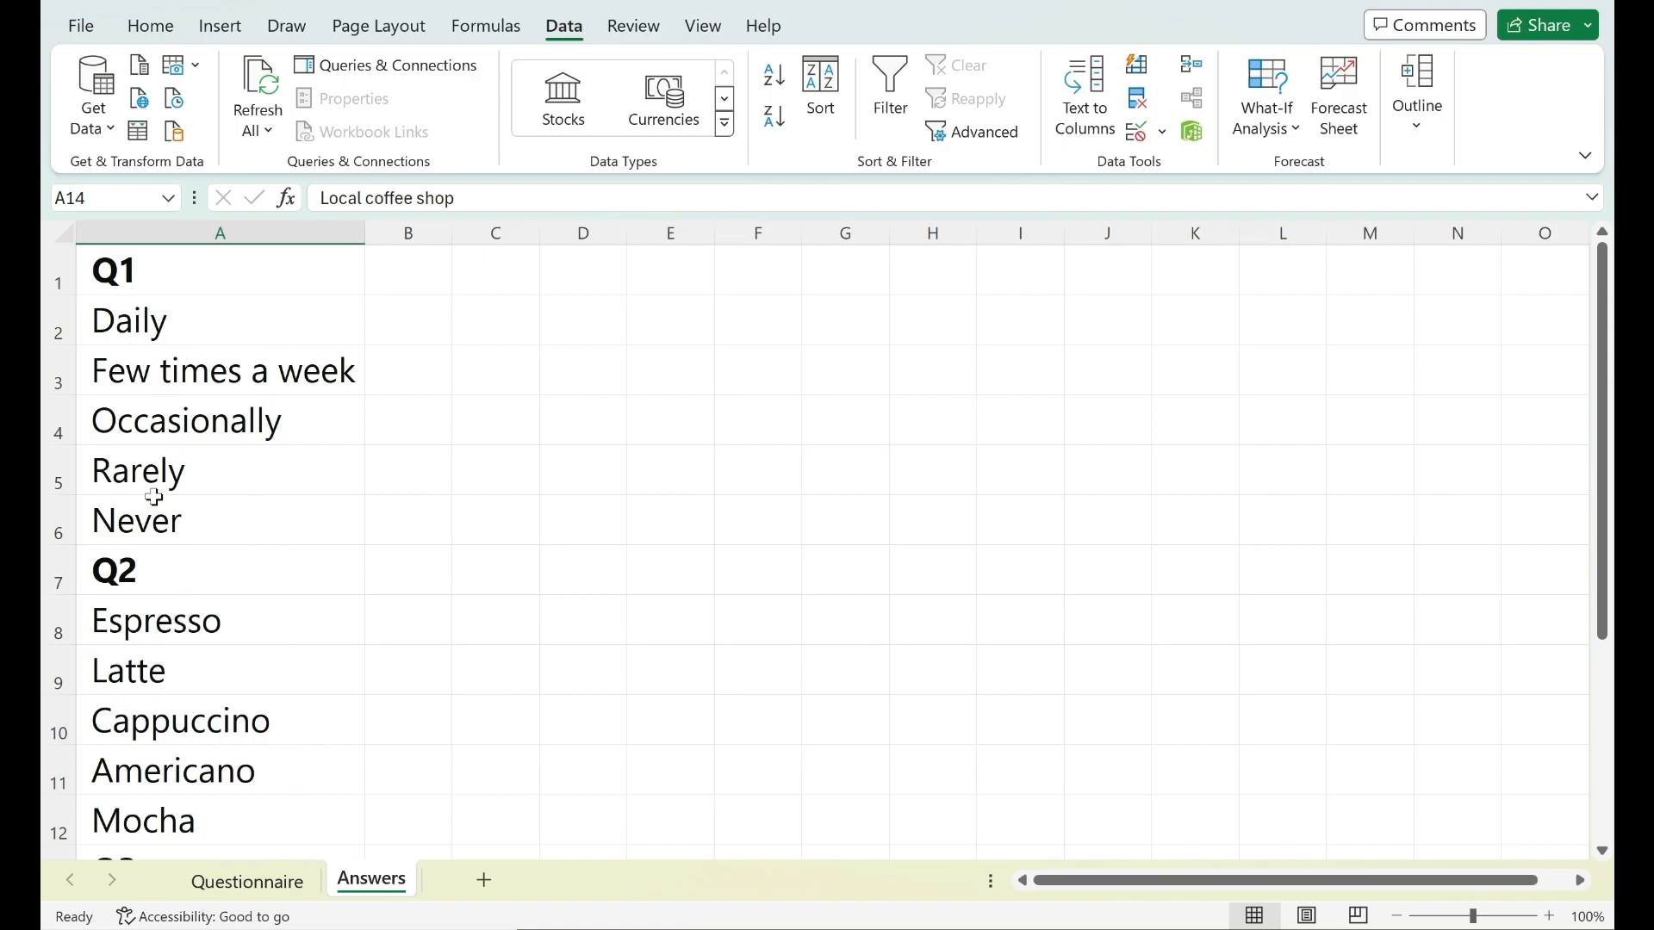
left_click(281, 883)
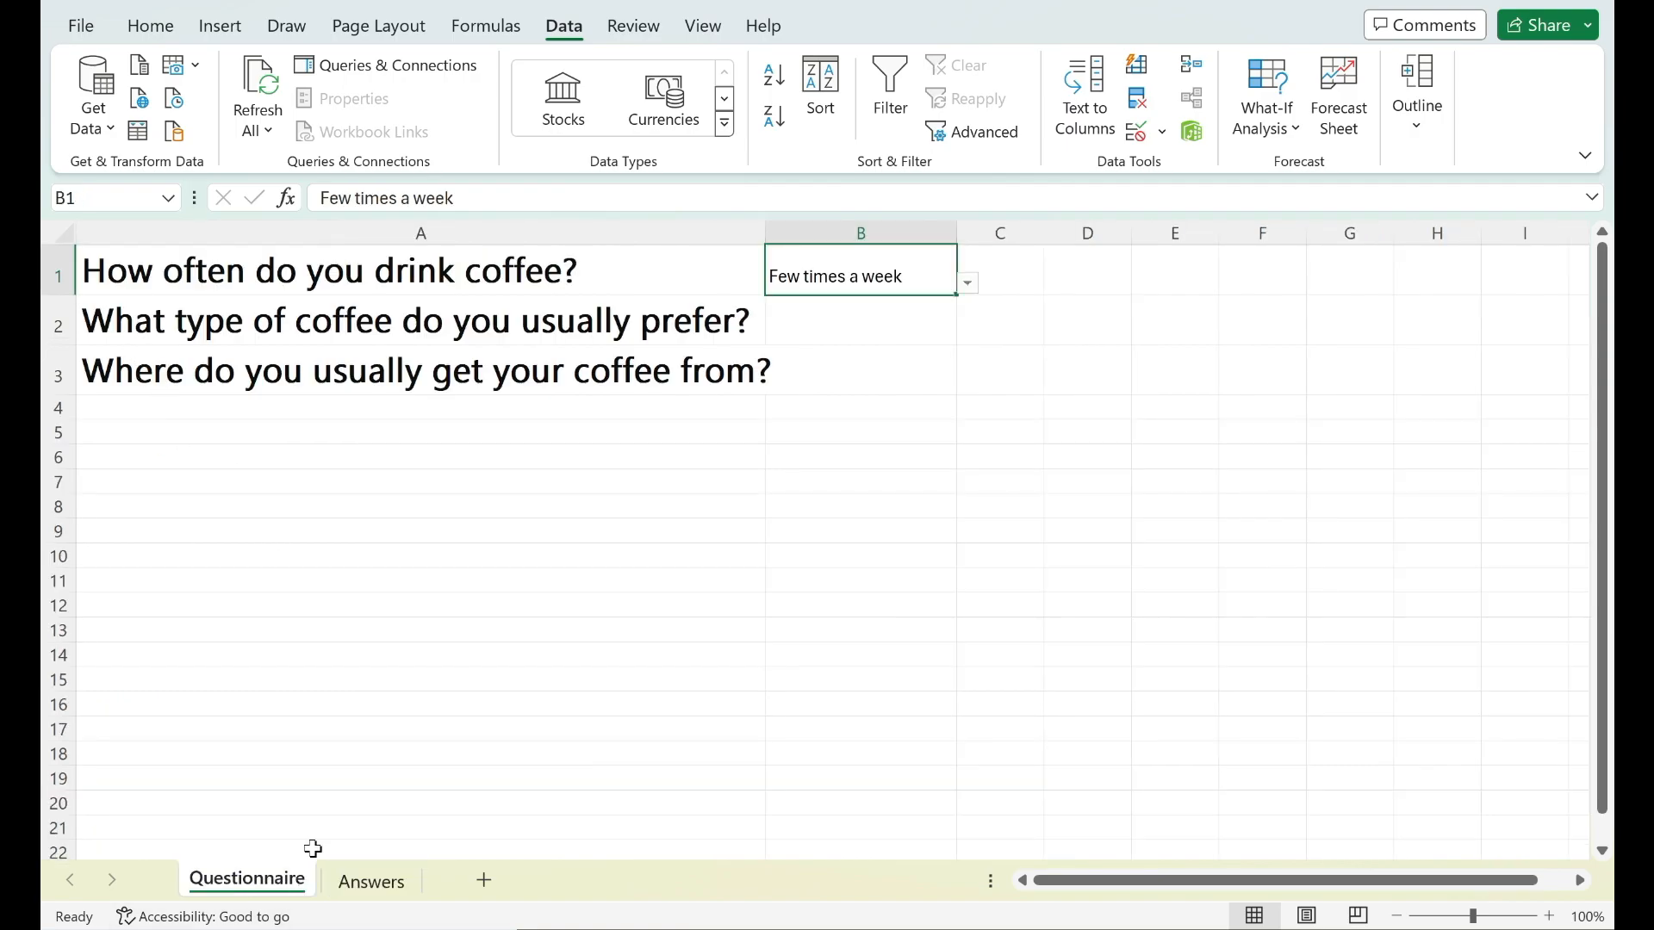
Set up data validation for cell B2 on the Questionnaire sheet so that it allows a List.
left_click(859, 320)
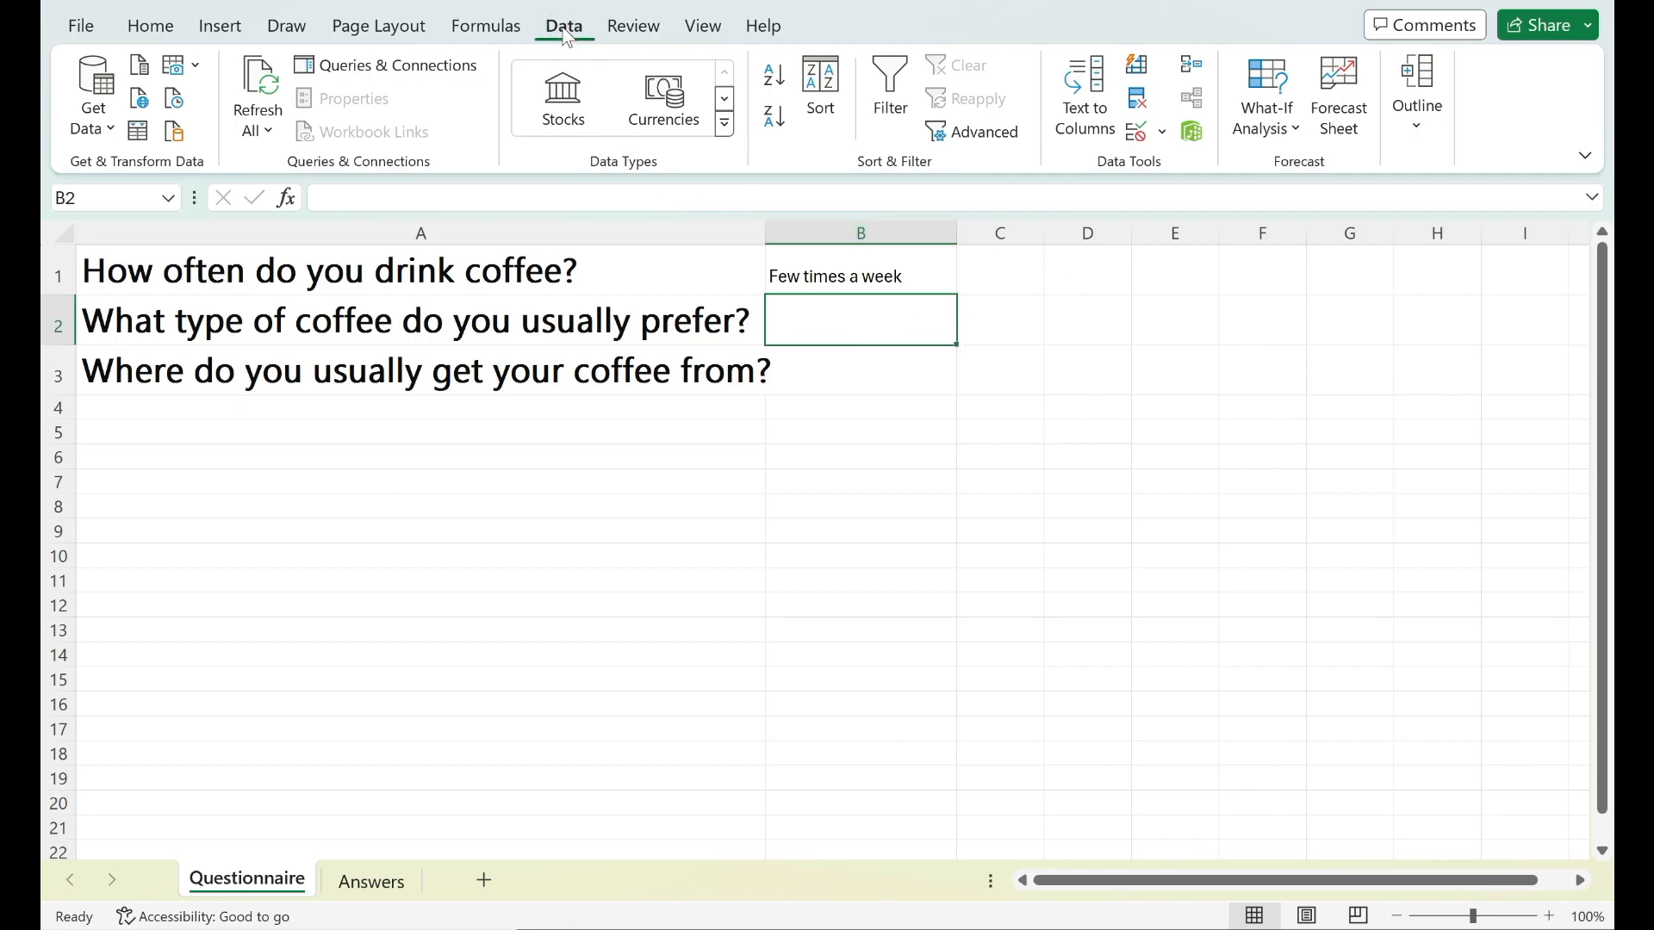
left_click(486, 25)
left_click(565, 26)
left_click(1163, 136)
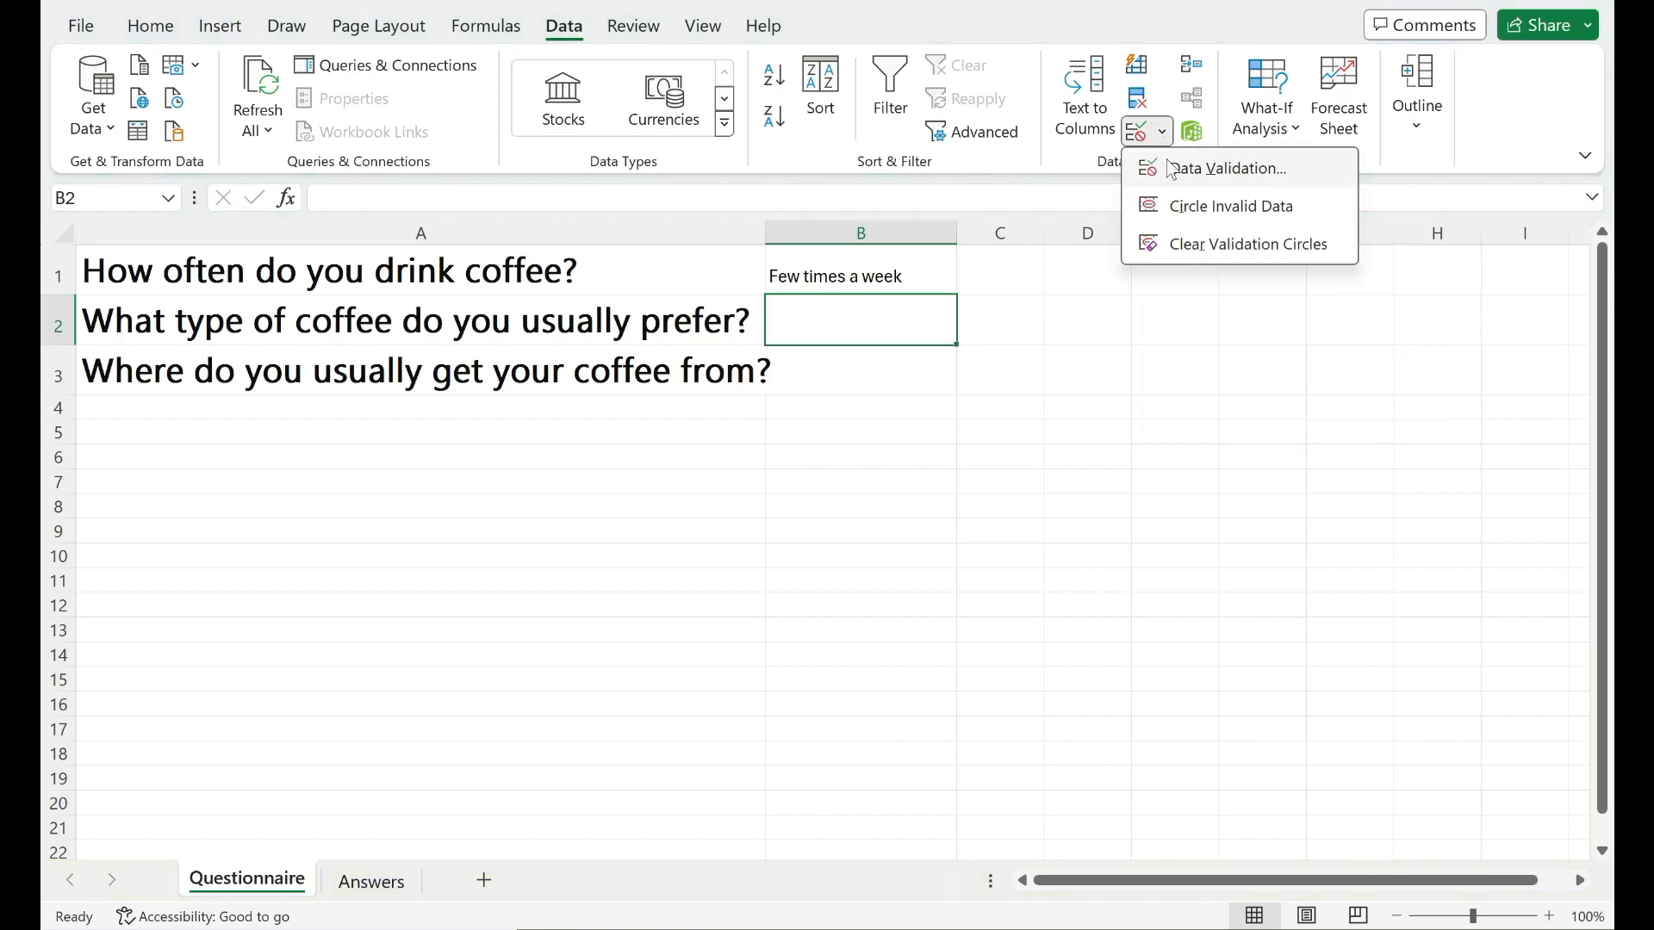
left_click(1181, 172)
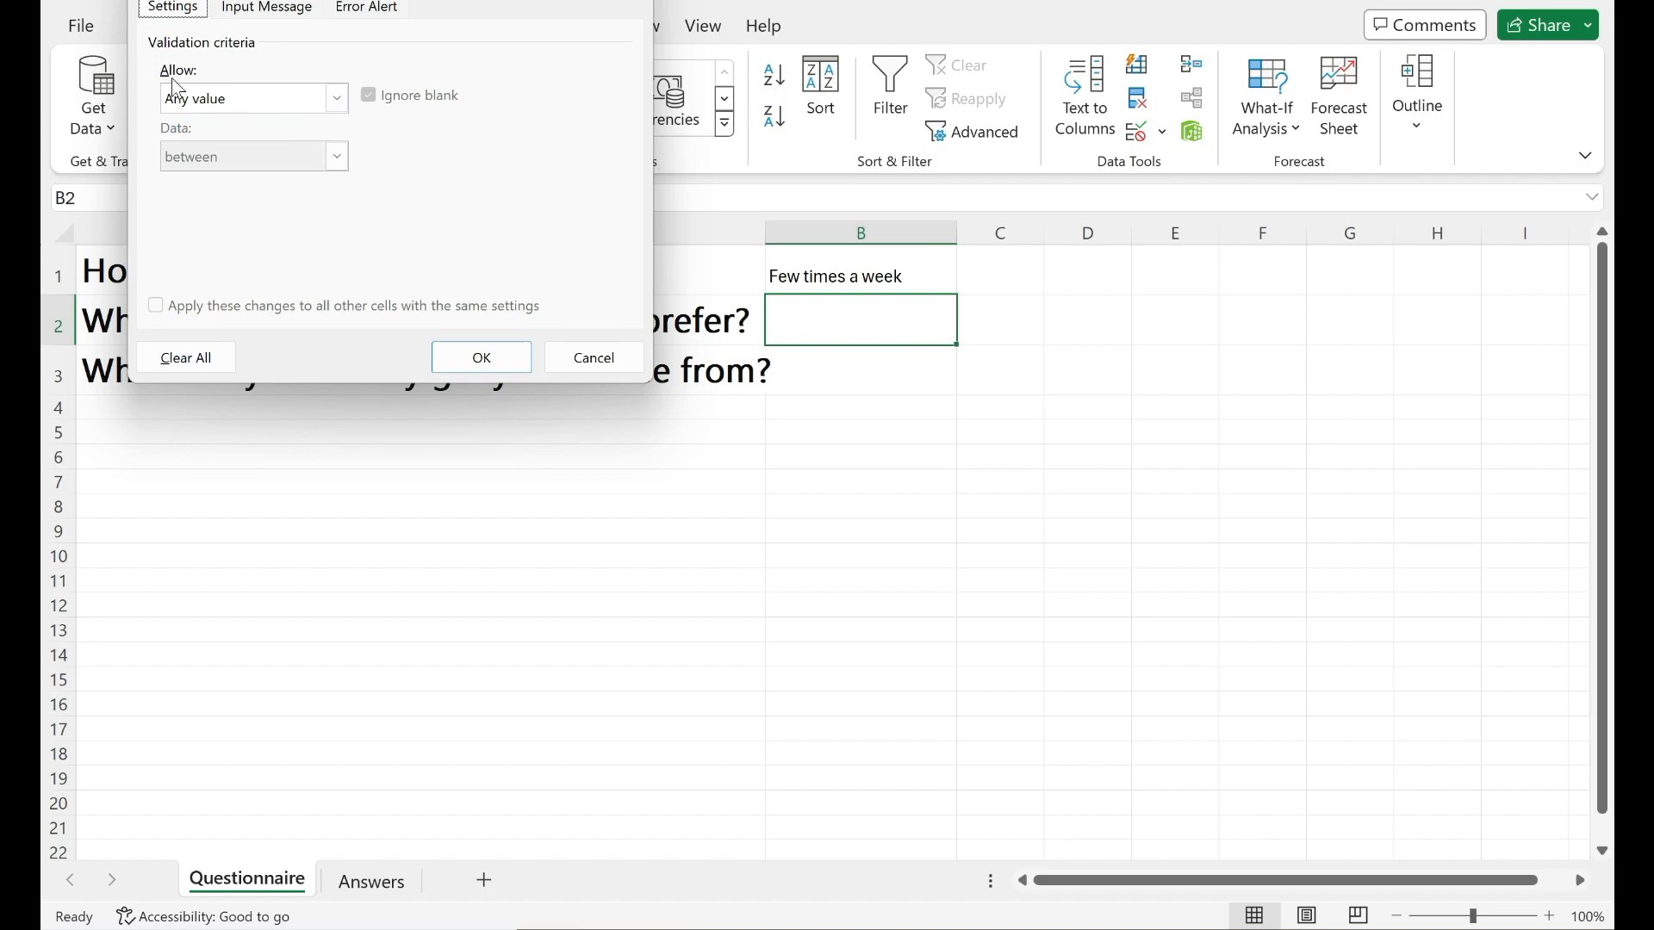
left_click(334, 100)
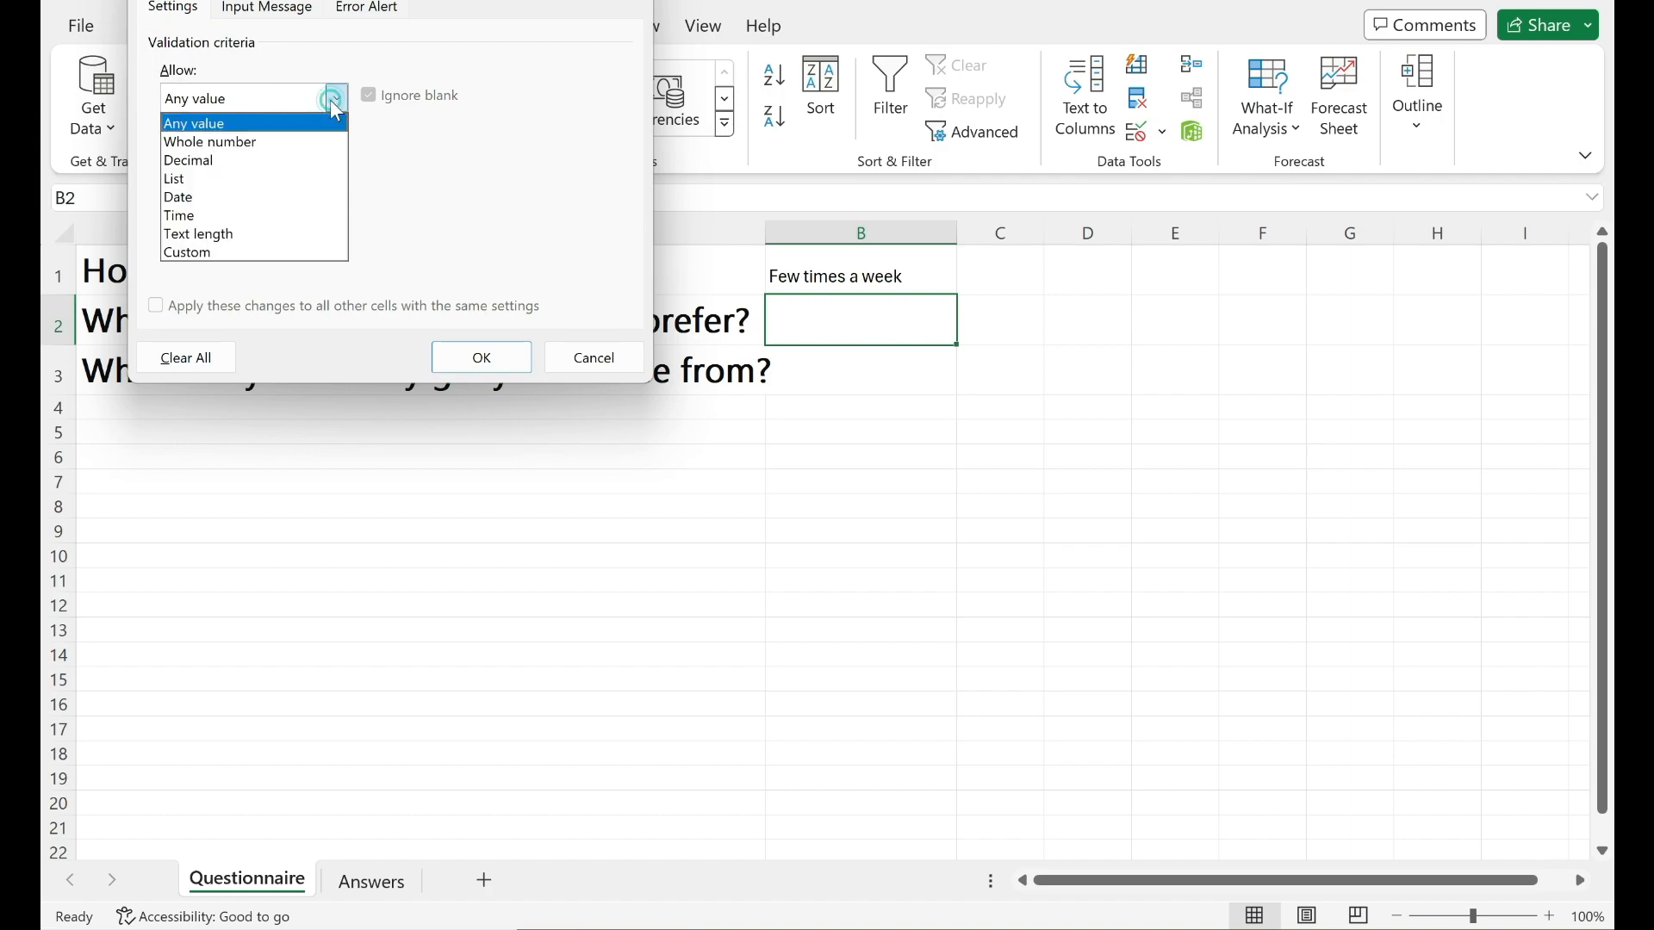
left_click(267, 181)
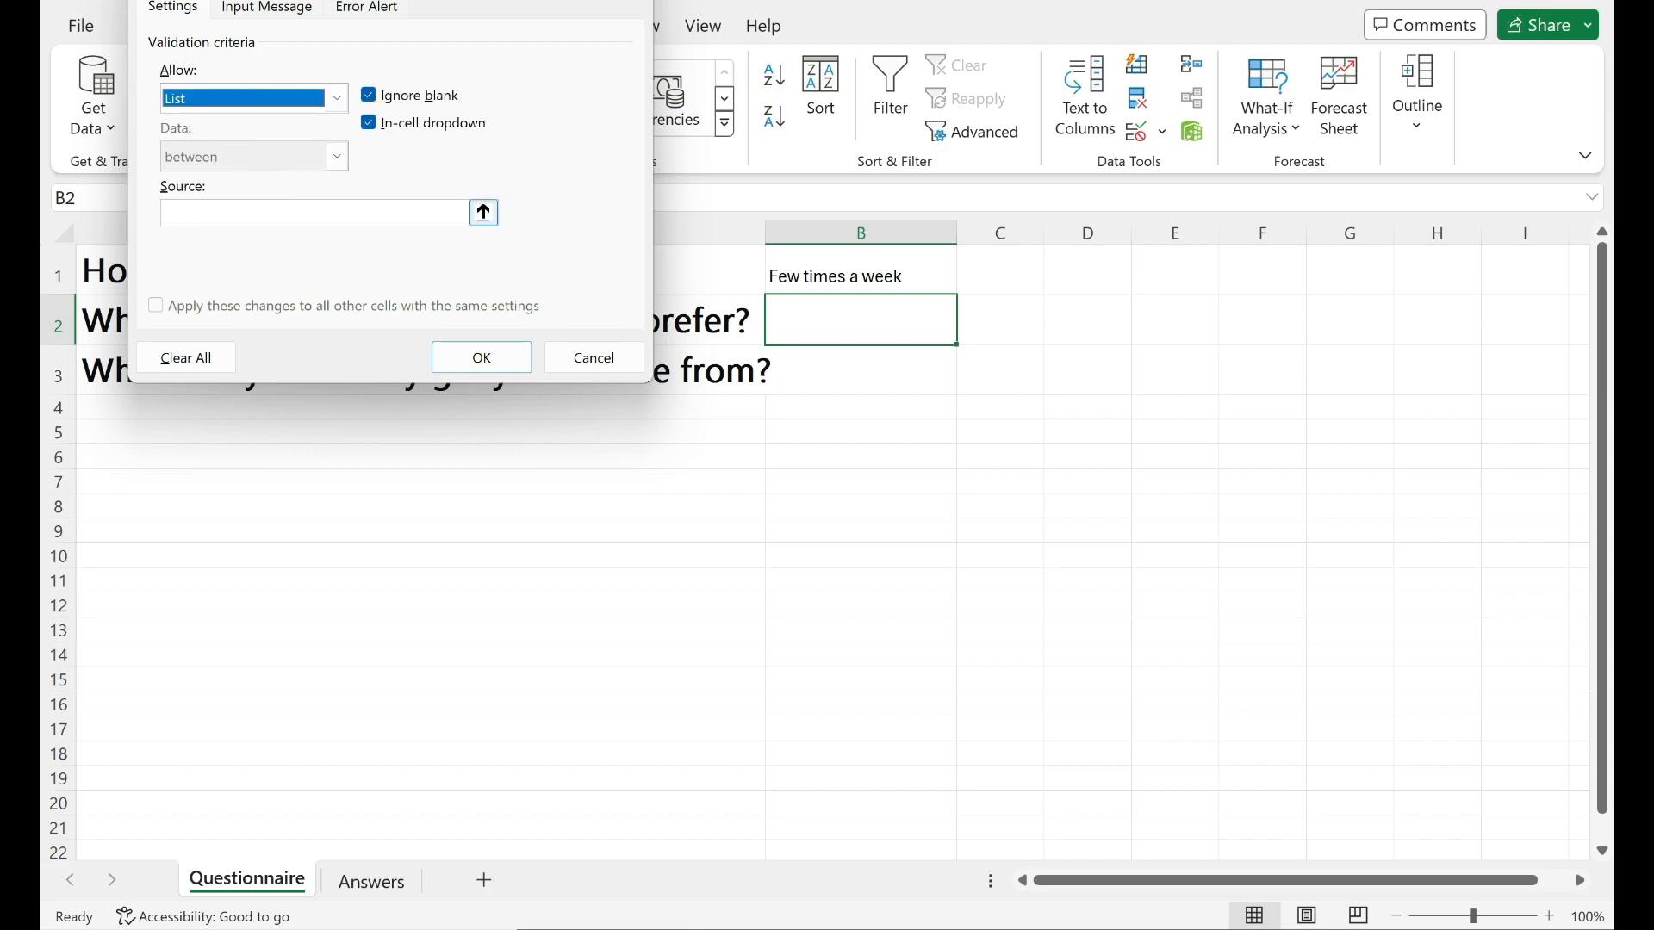
Use the Q2 options in Answers!$A$8:$A$12 as the list source for B2, apply the validation and check the resulting dropdown.
left_click(183, 211)
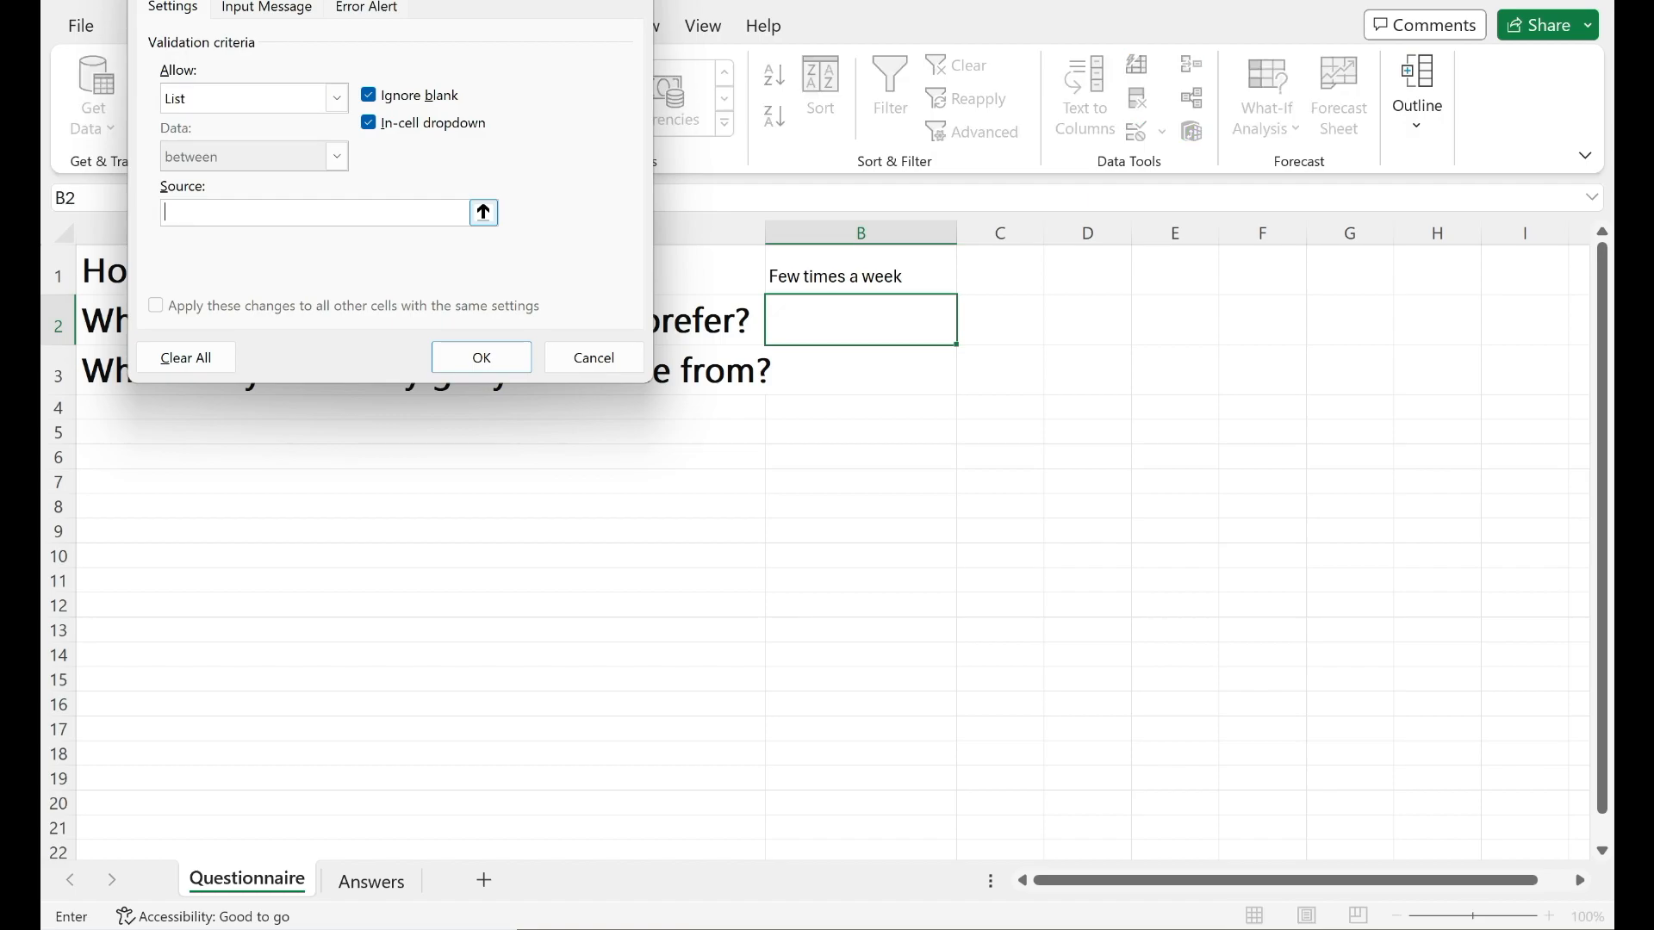
left_click(368, 887)
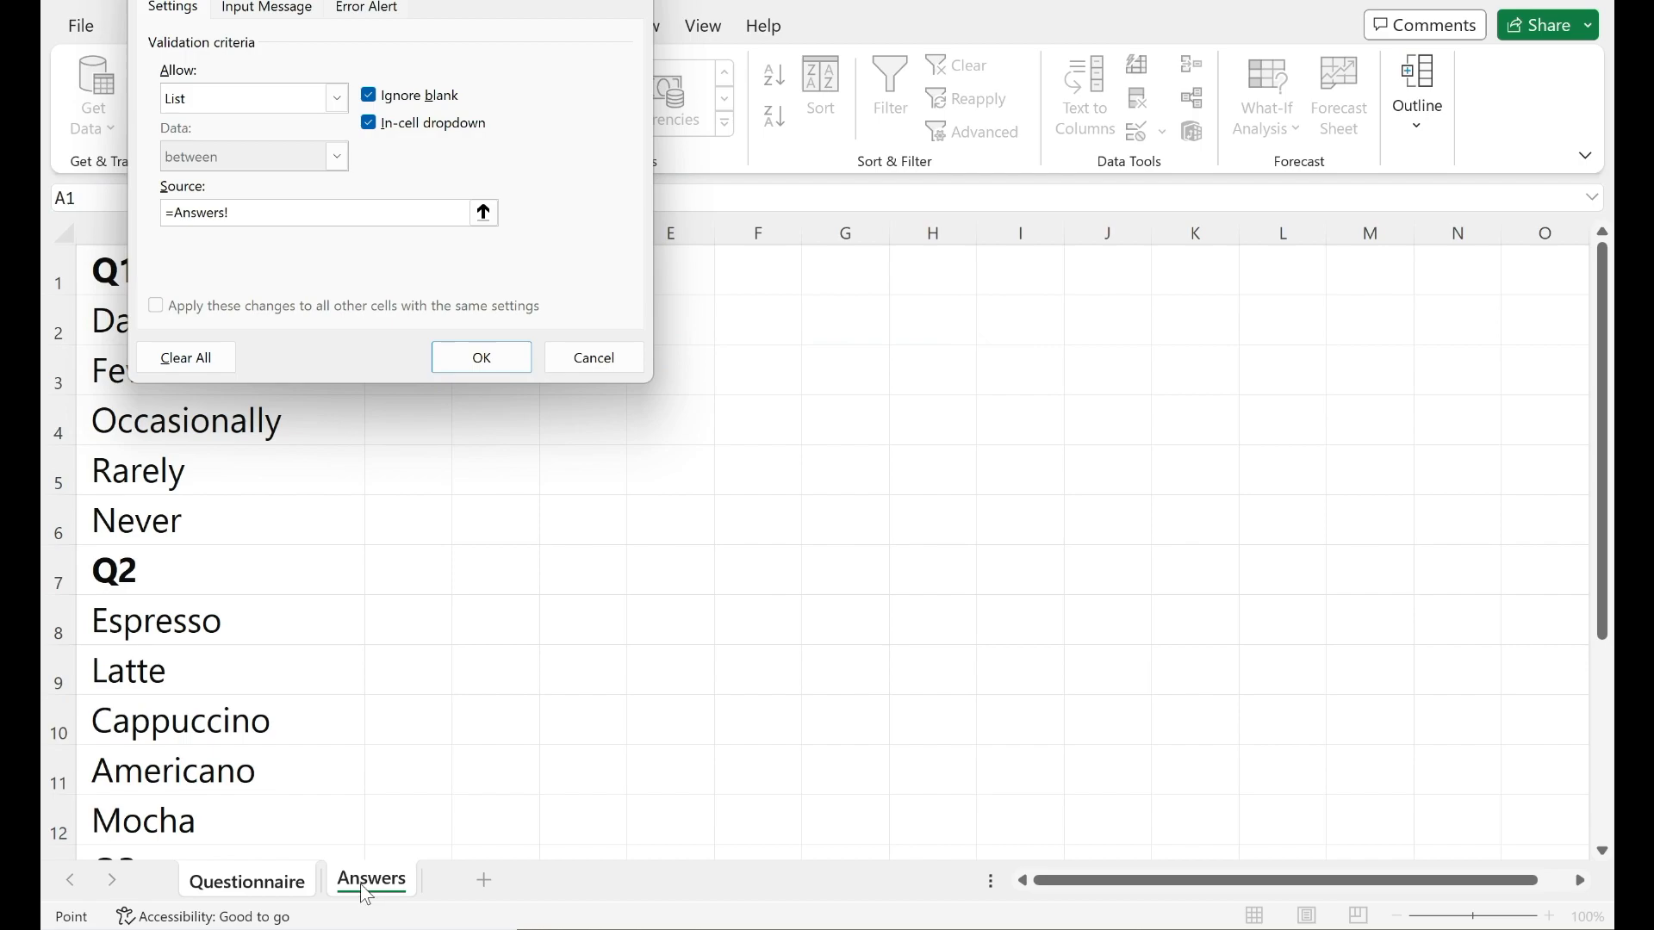
scroll(112, 659, "down", 2)
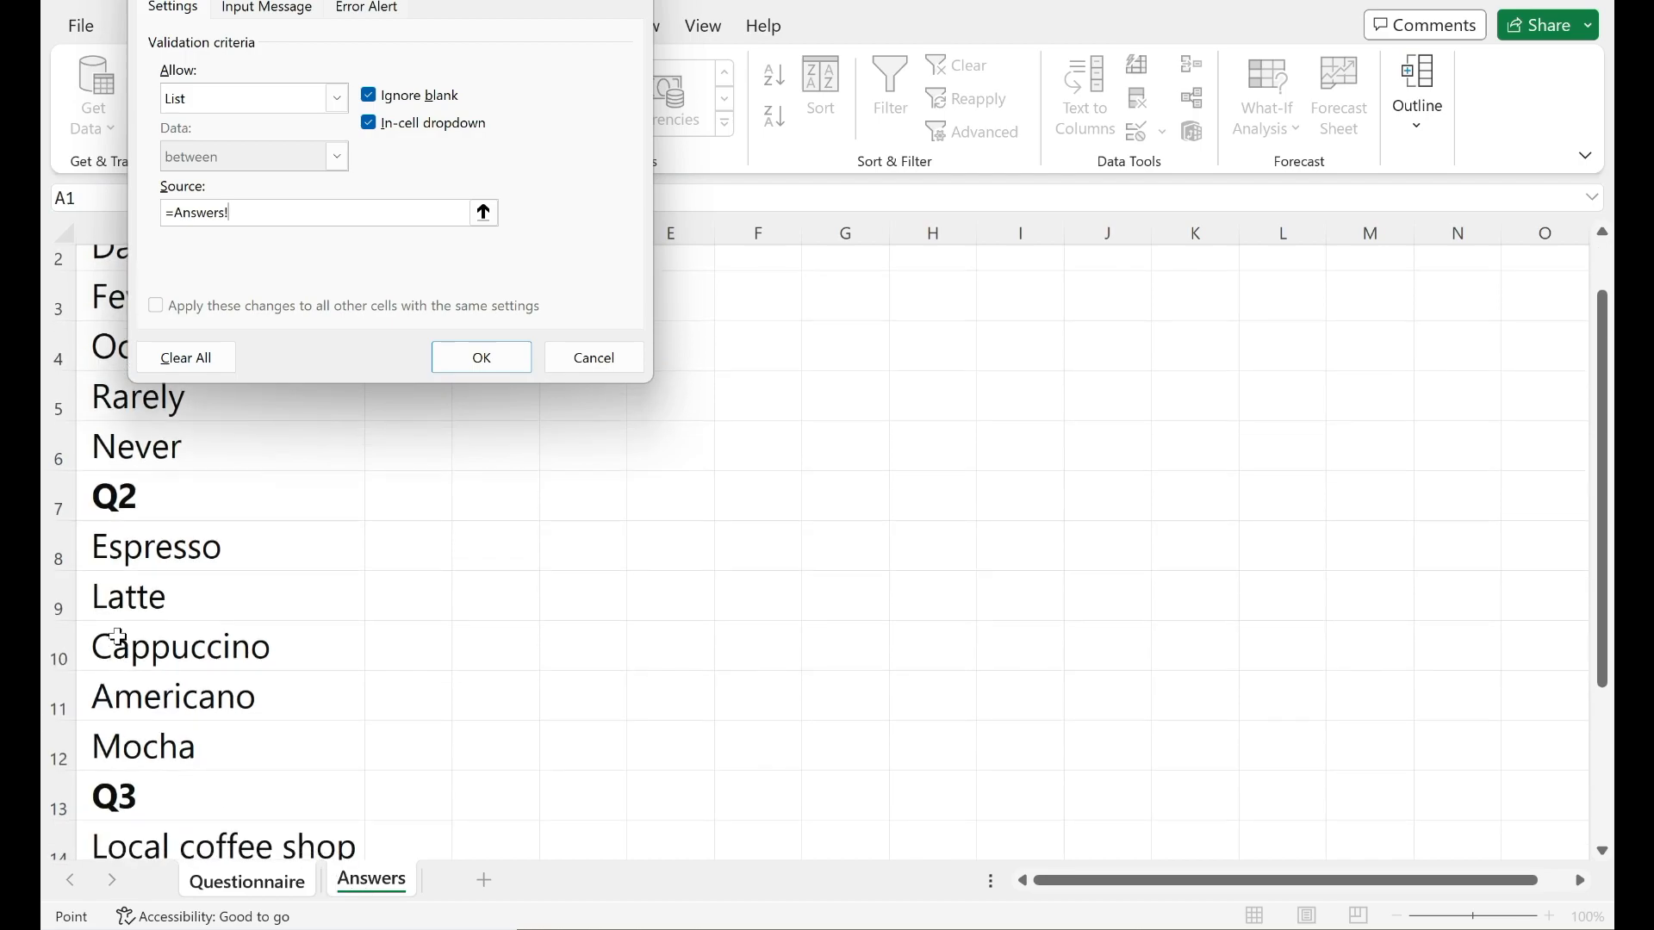
left_click_drag(106, 545, 161, 742)
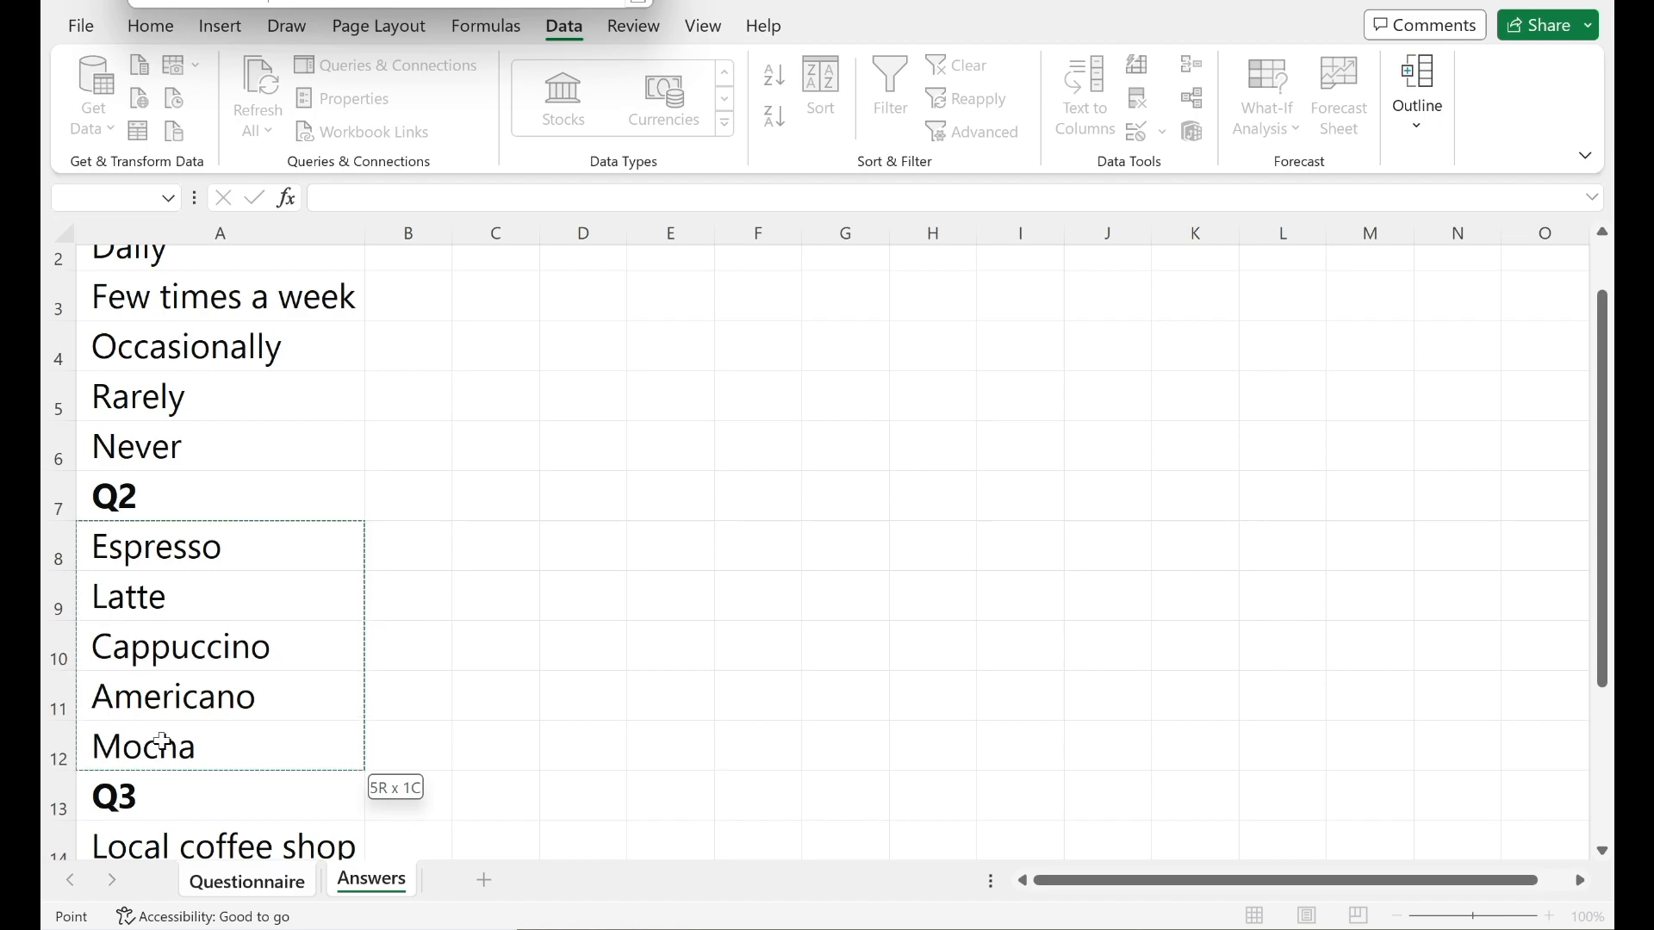
left_click_drag(162, 742, 162, 742)
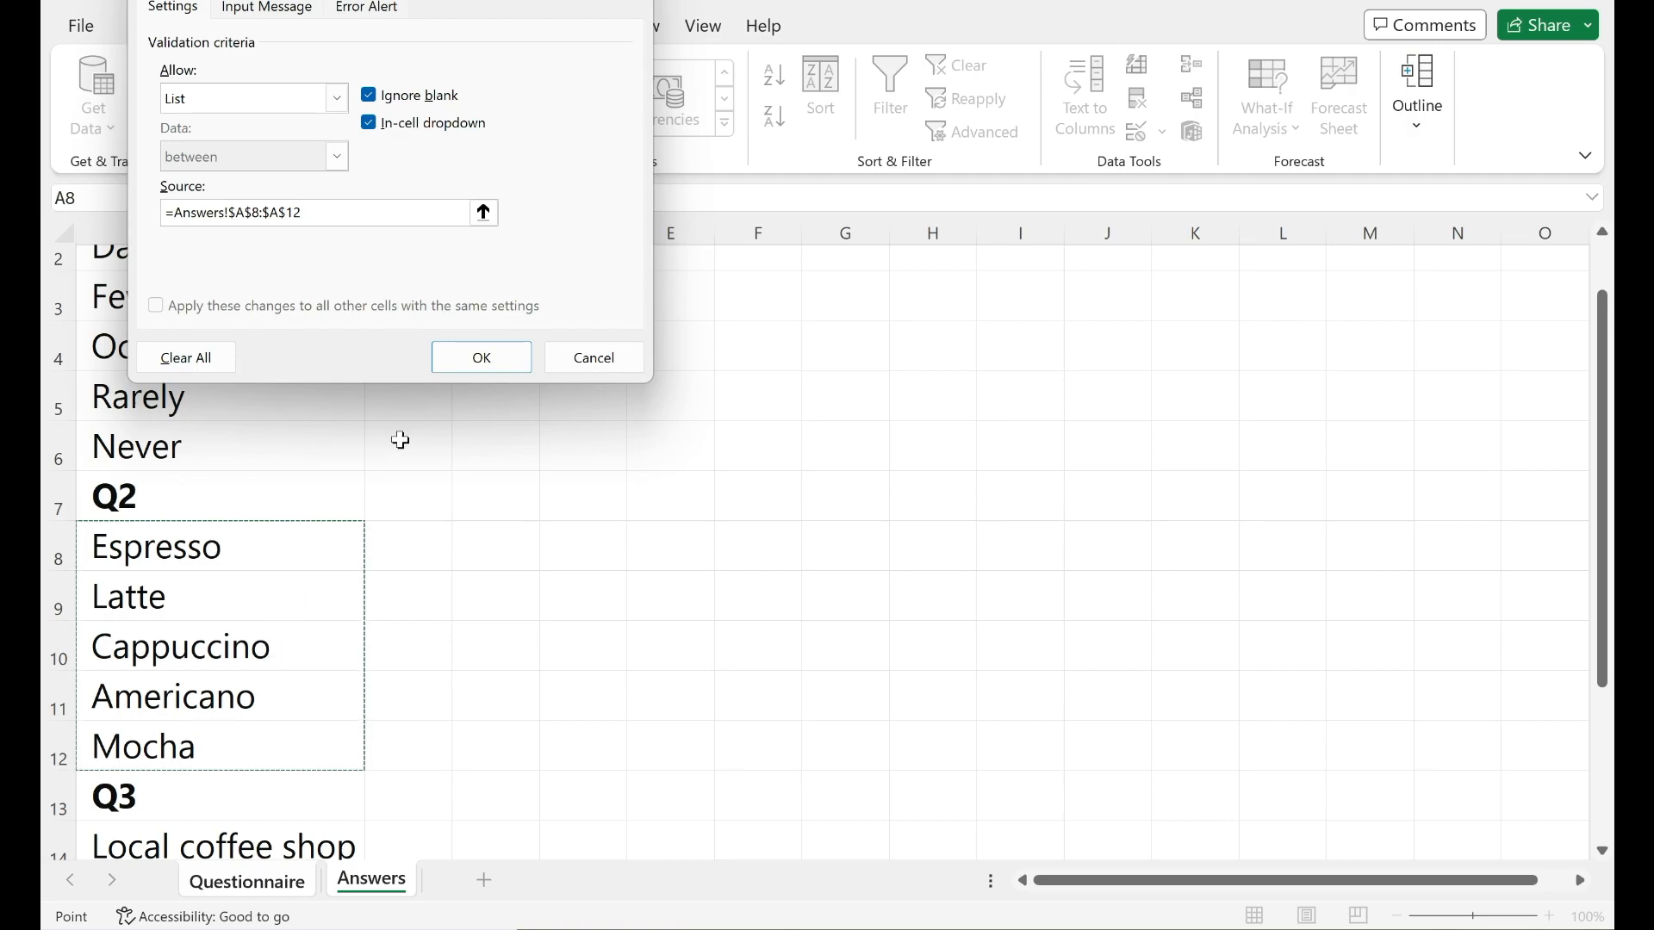
left_click(465, 360)
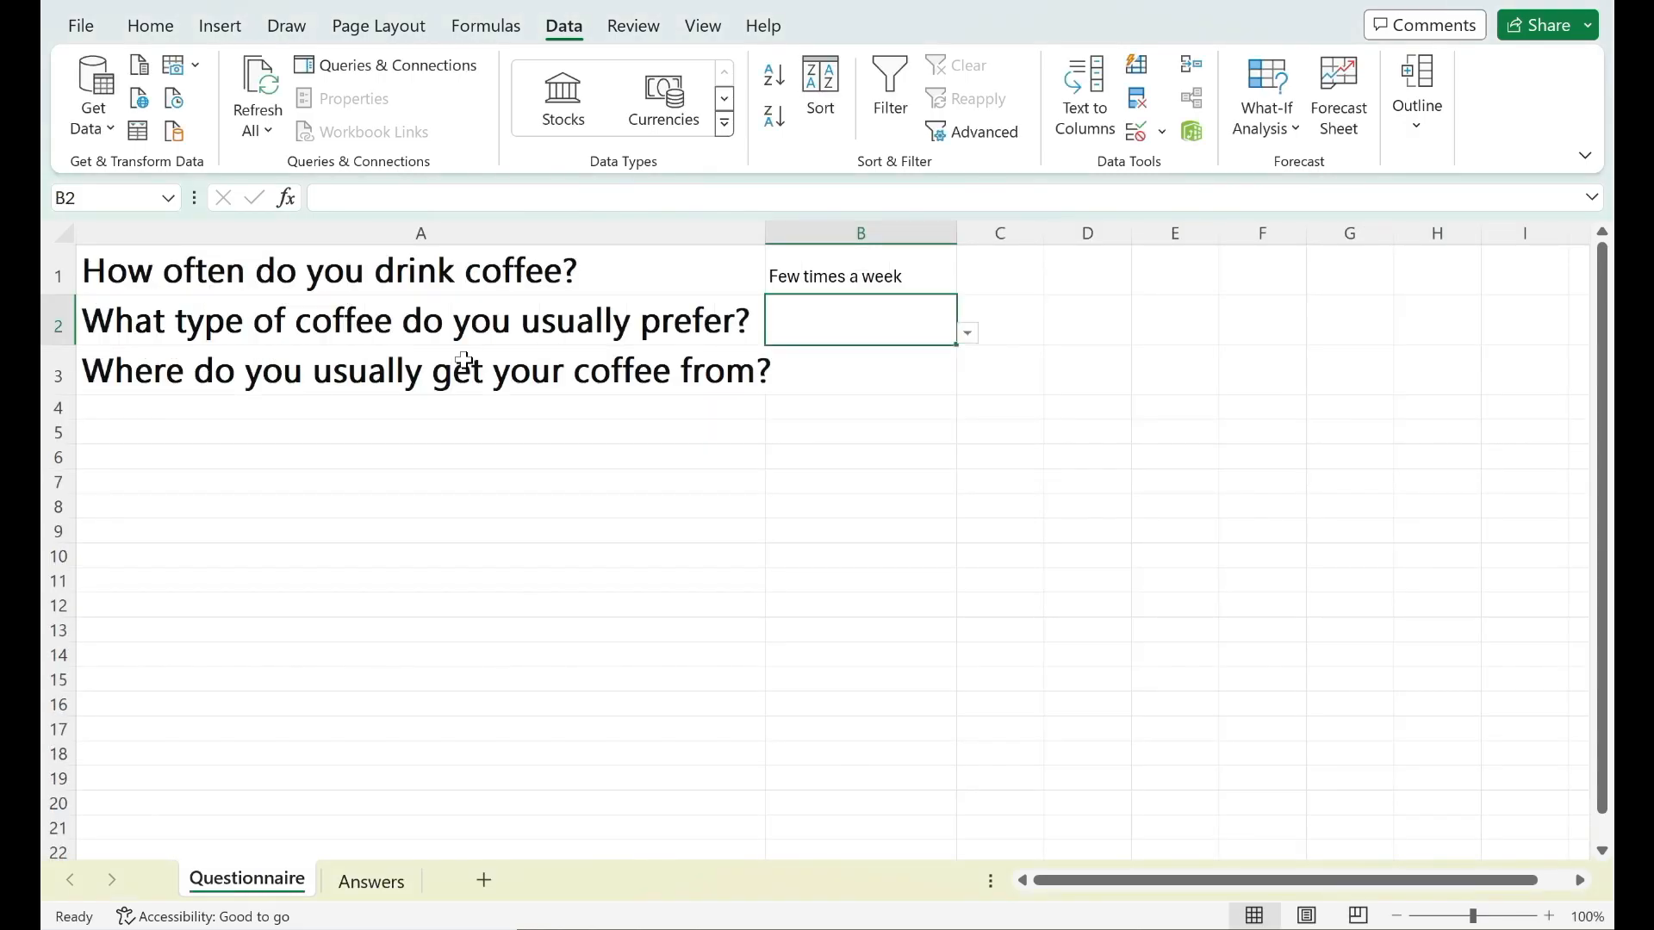
left_click(971, 336)
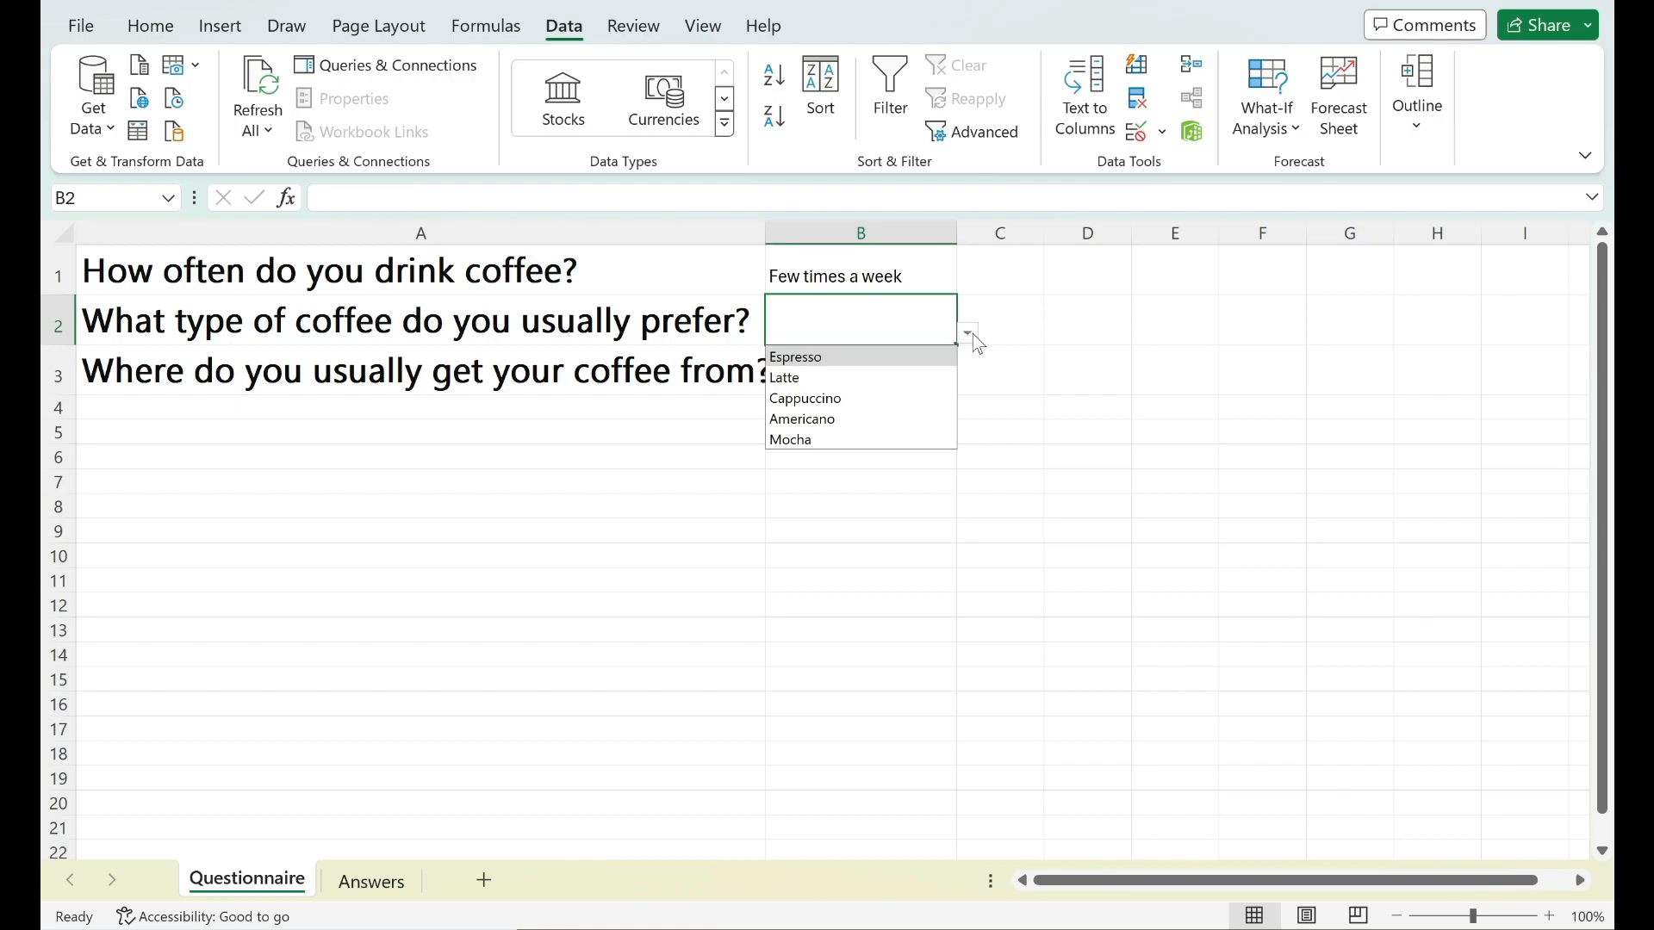
left_click(970, 335)
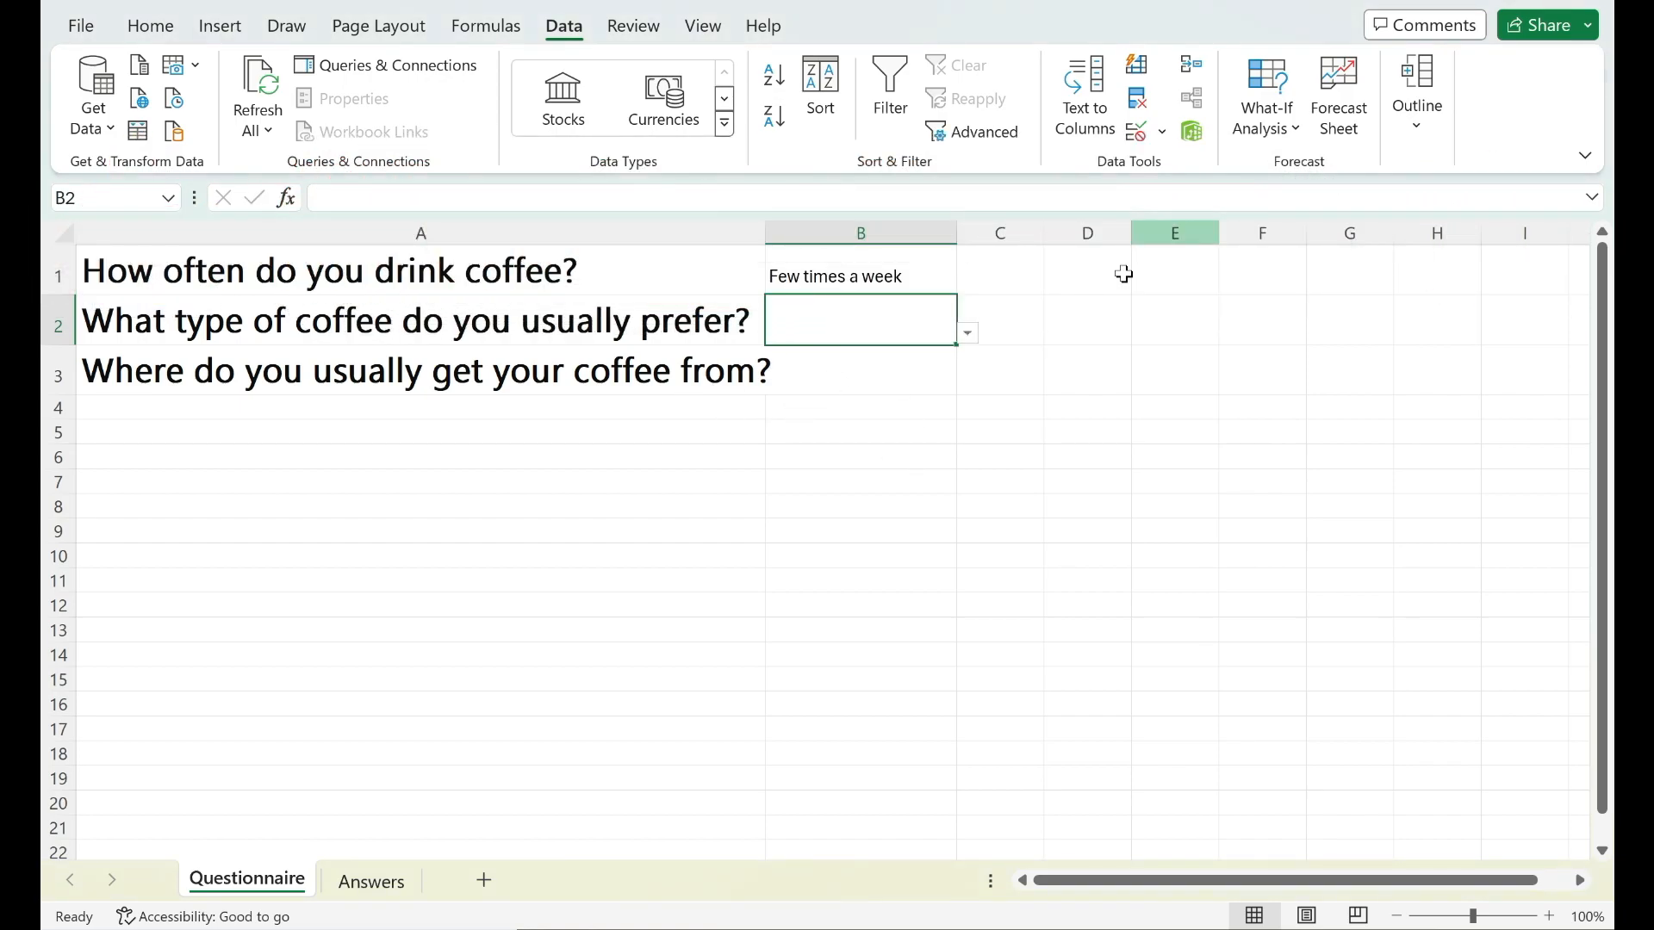
Copy the dropdown from cell B2 into cells B3 and B4.
left_click(854, 365)
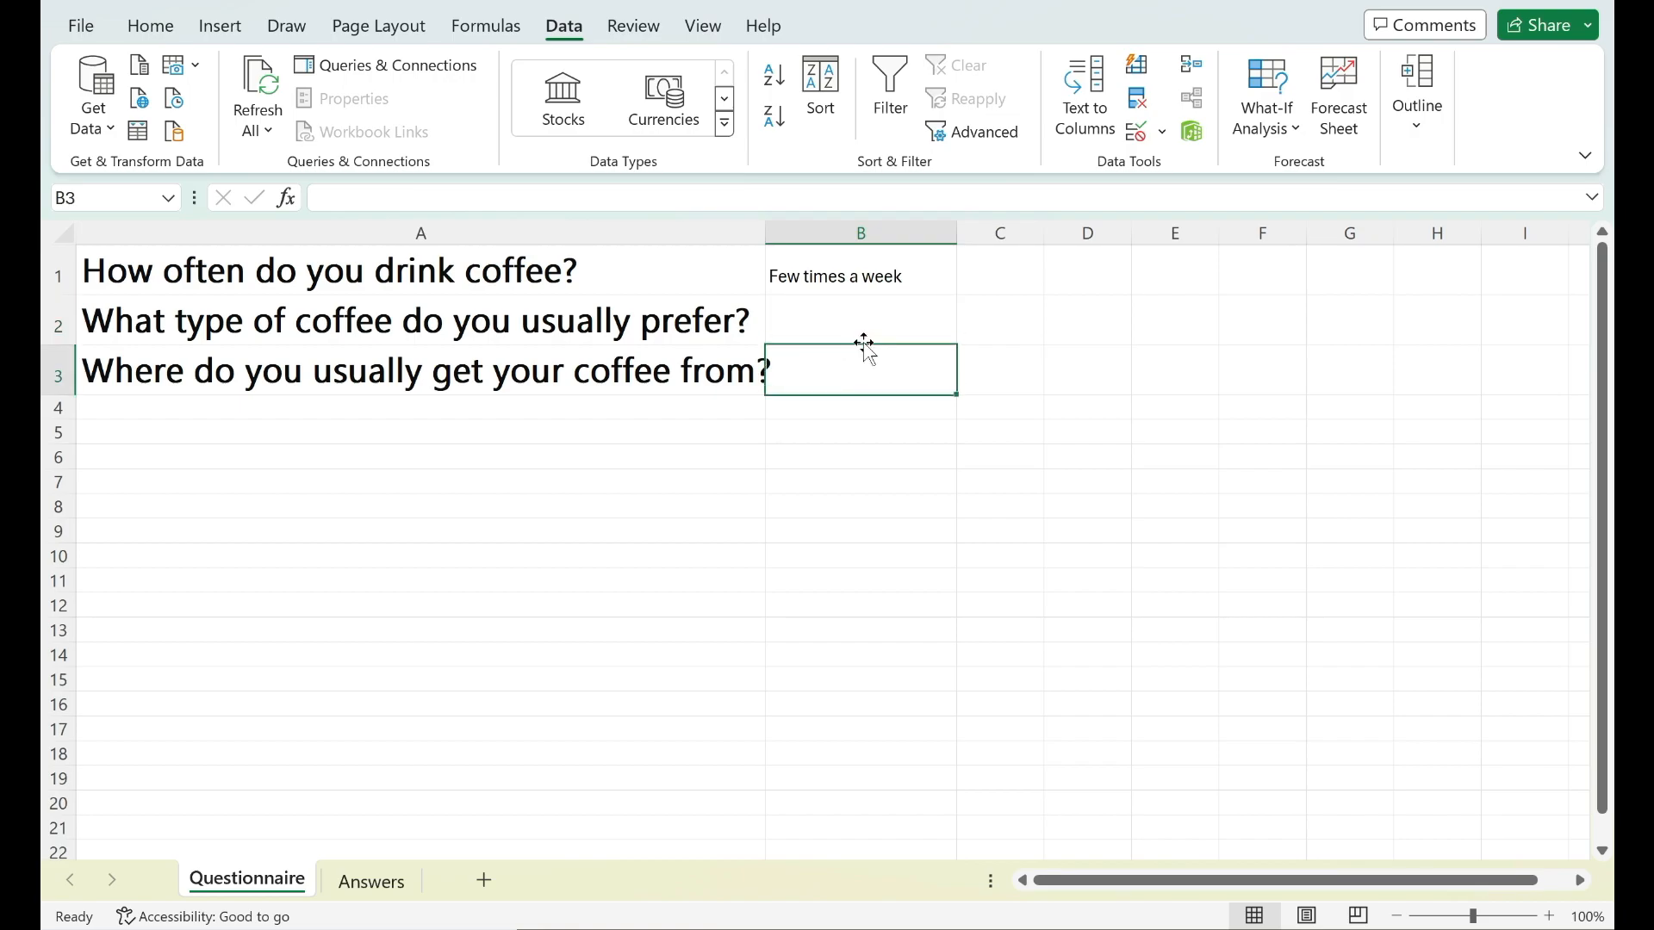
left_click(866, 329)
key("ctrl+c")
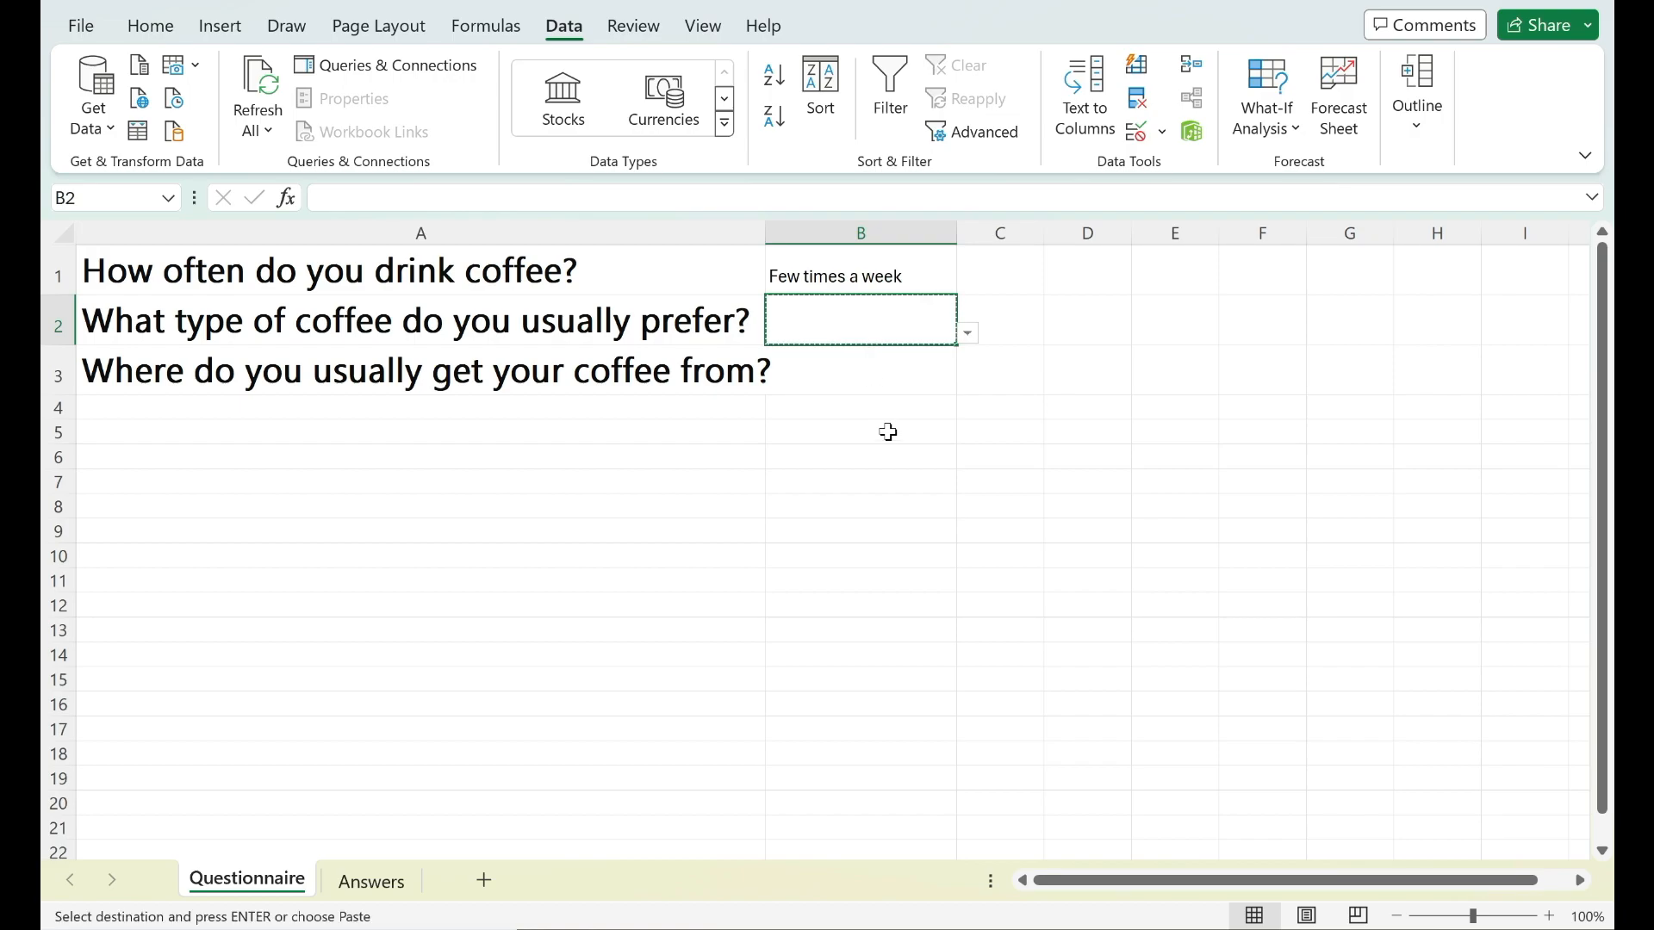
left_click(865, 370)
key("ctrl+v")
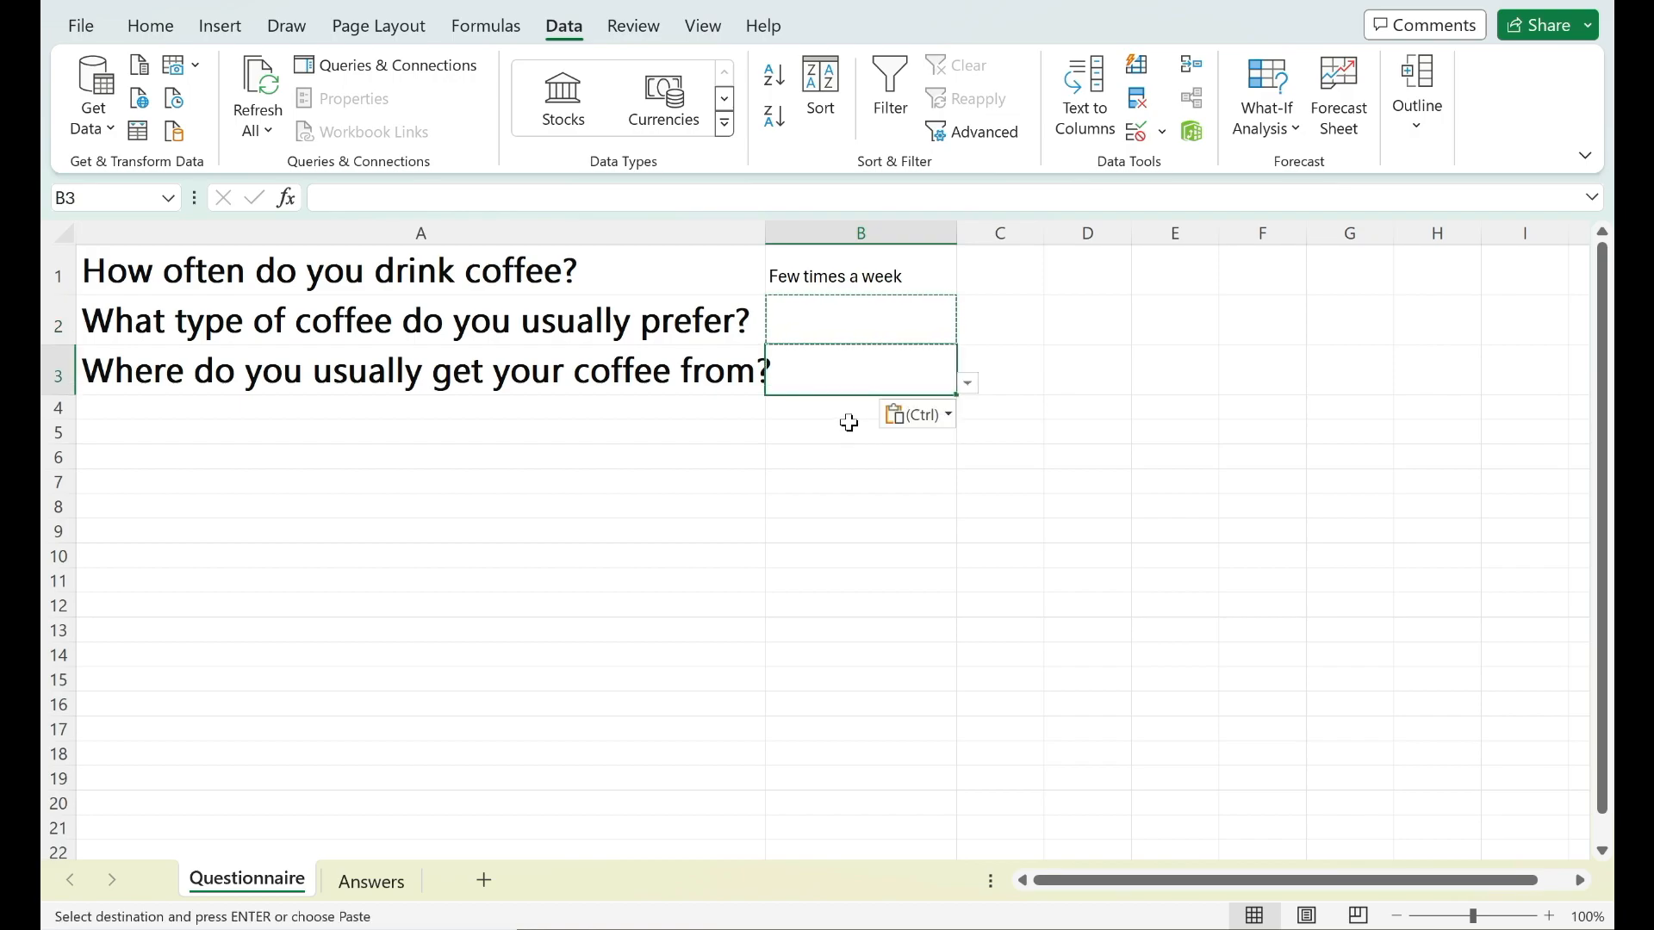
left_click(827, 412)
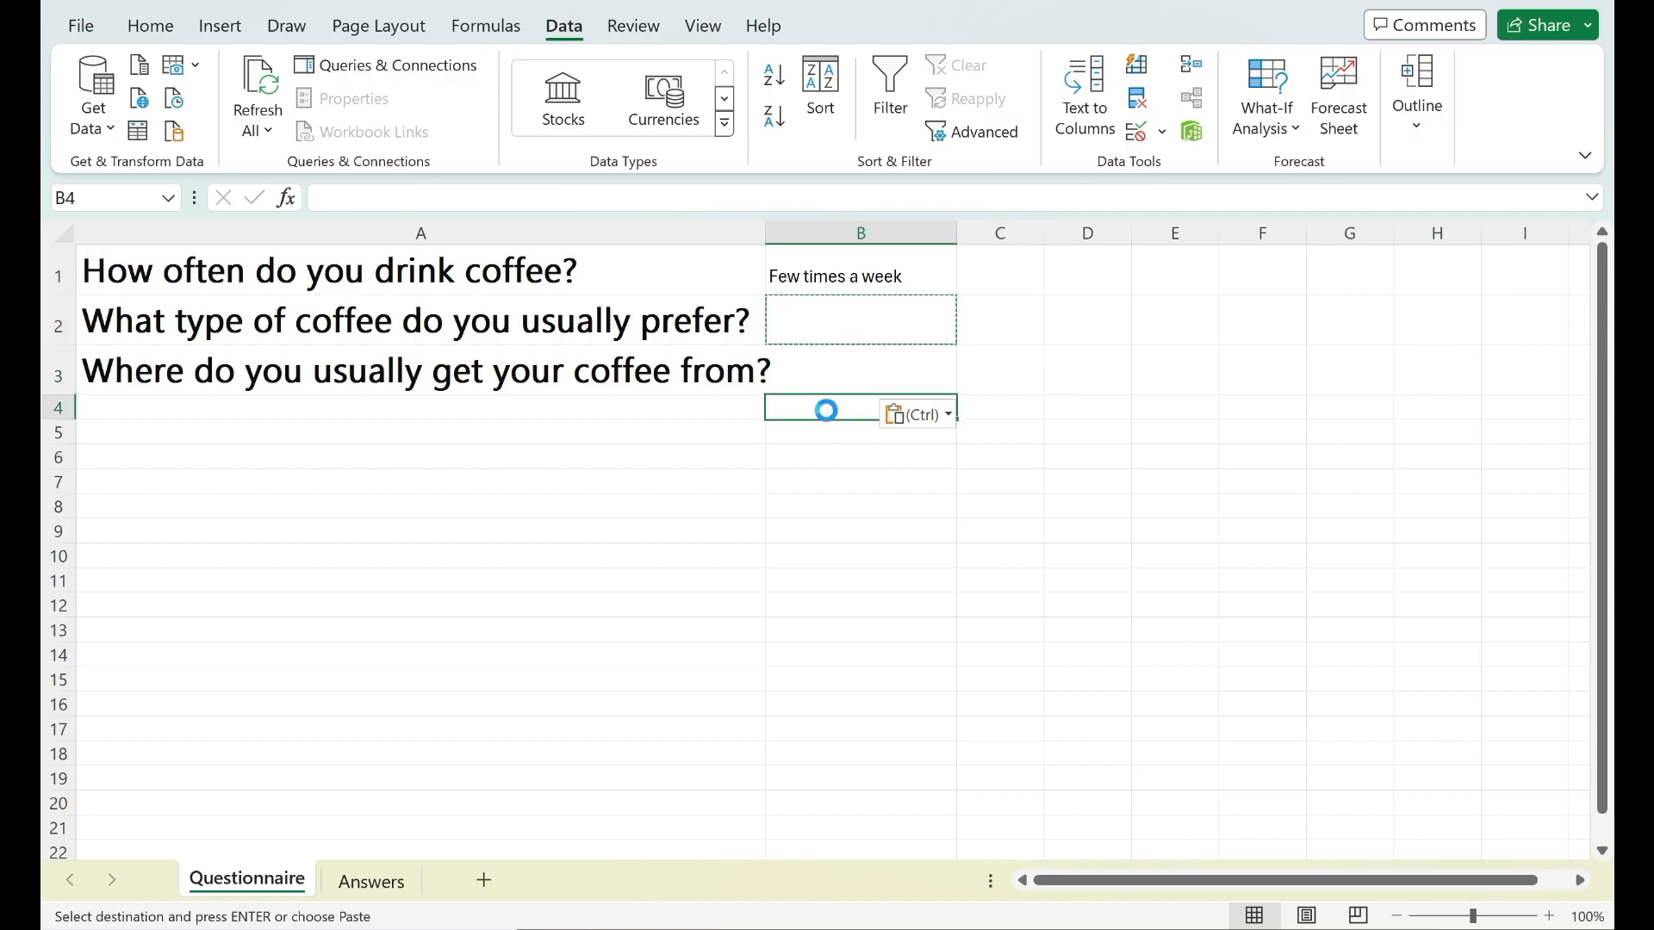
Check the dropdown options in cells B3 and B4.
left_click(846, 381)
left_click(970, 386)
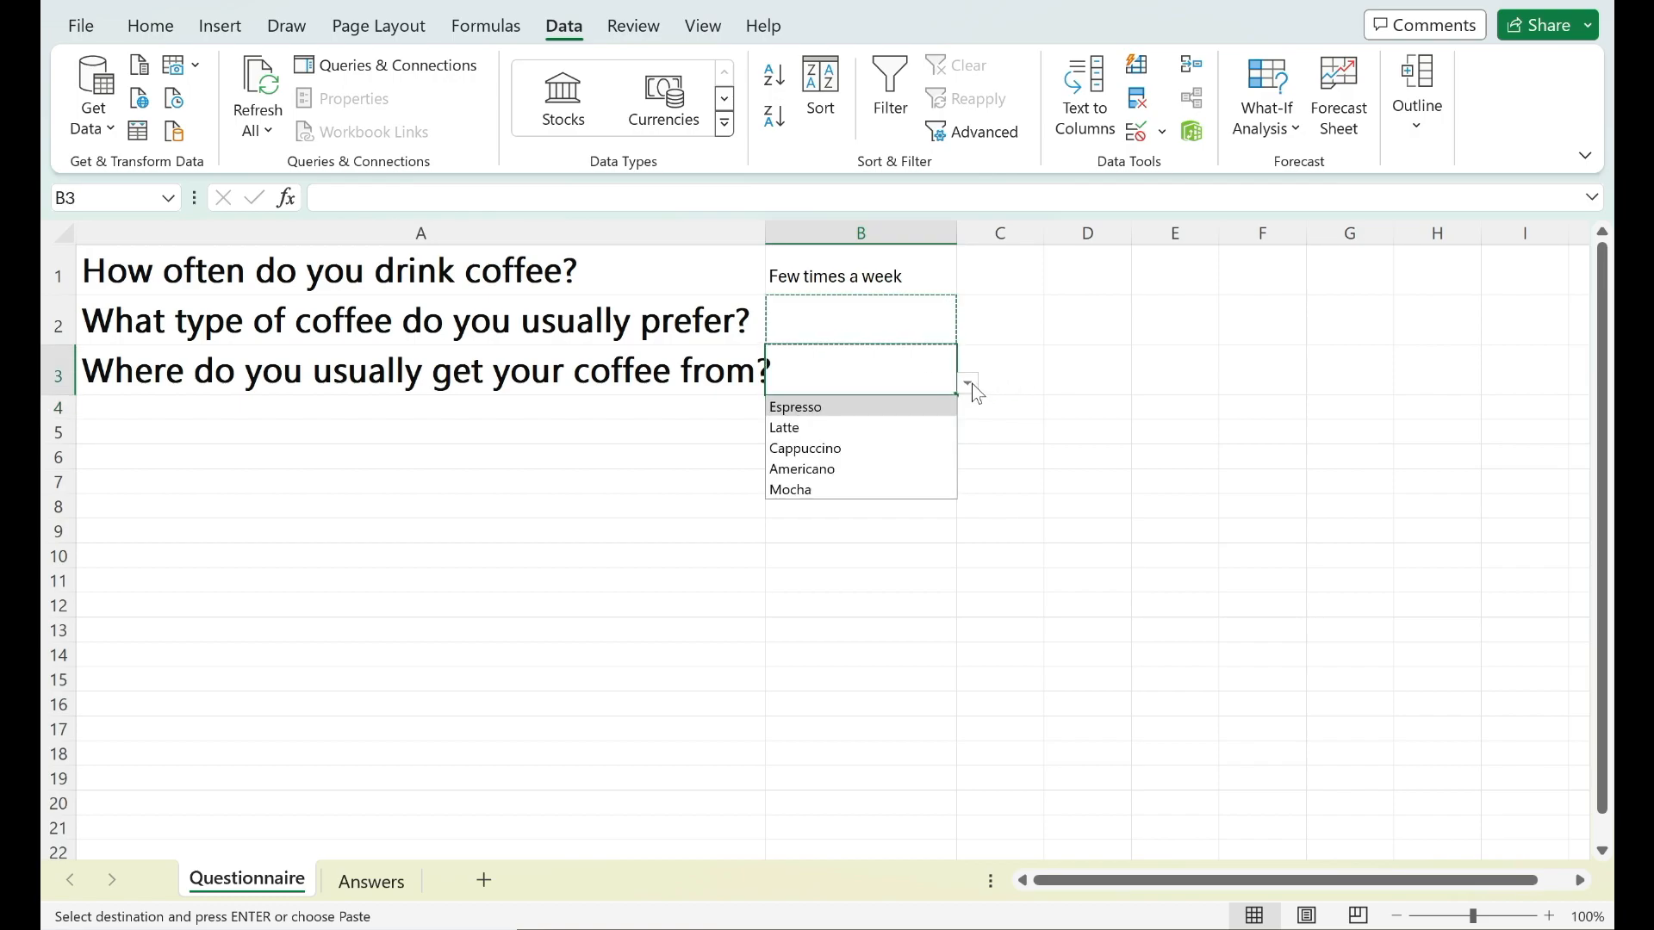
left_click(969, 385)
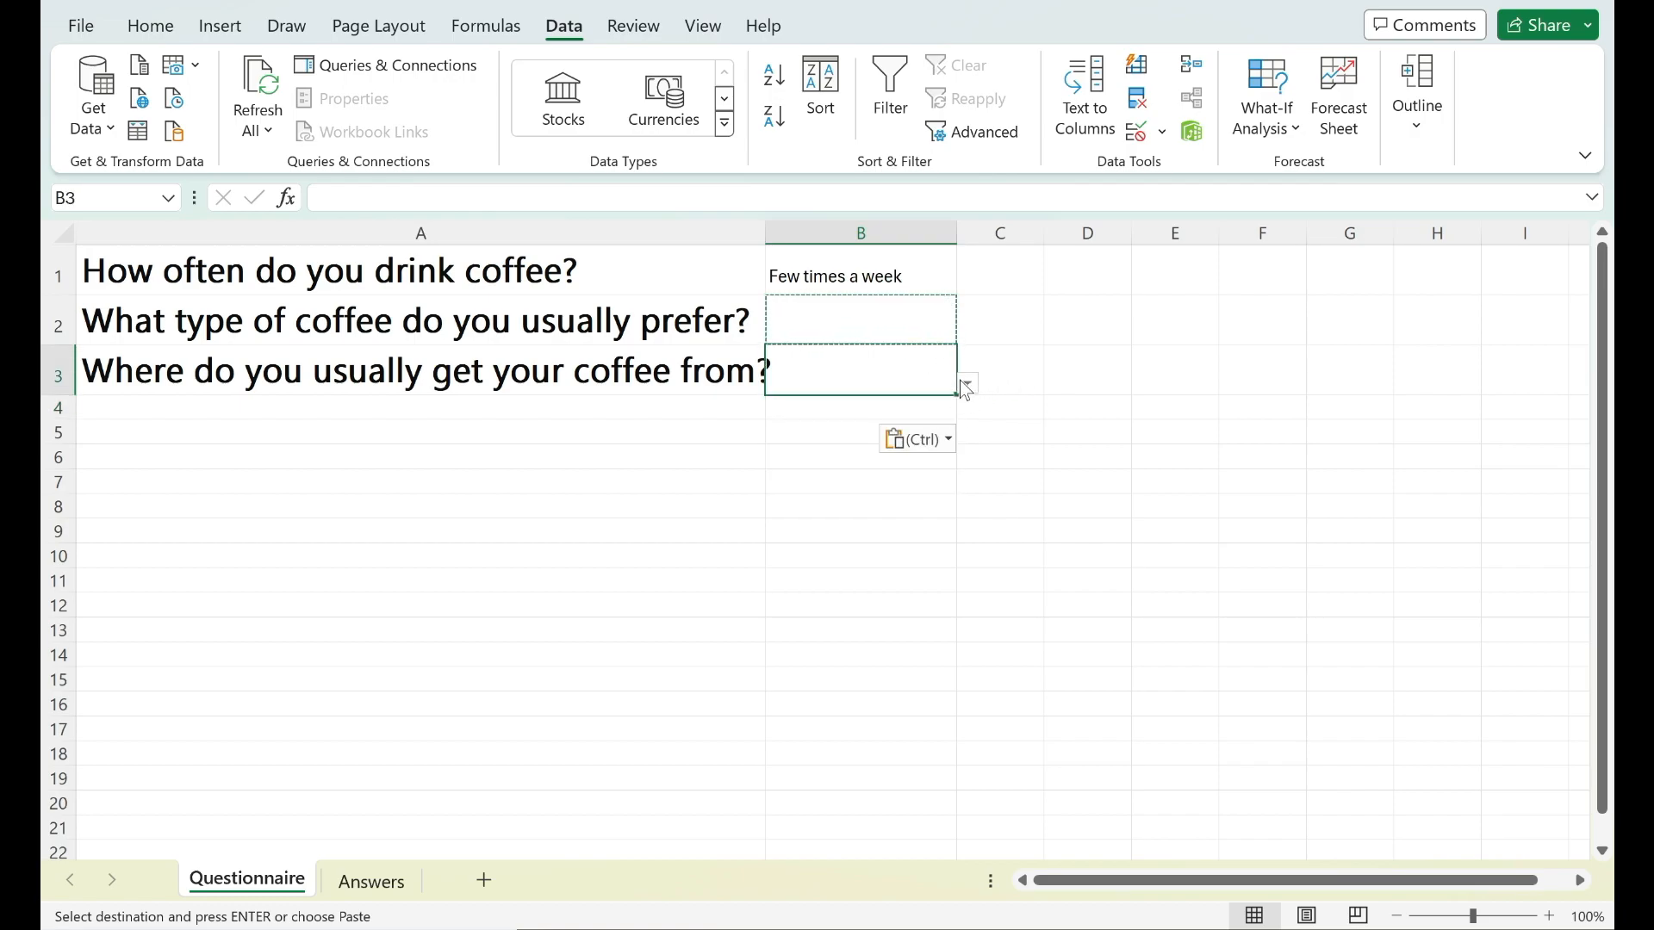
left_click(904, 412)
left_click(968, 408)
left_click(970, 406)
Paste the copied B2 dropdown into the column B cells from B6 down to about row 20.
left_click(797, 455)
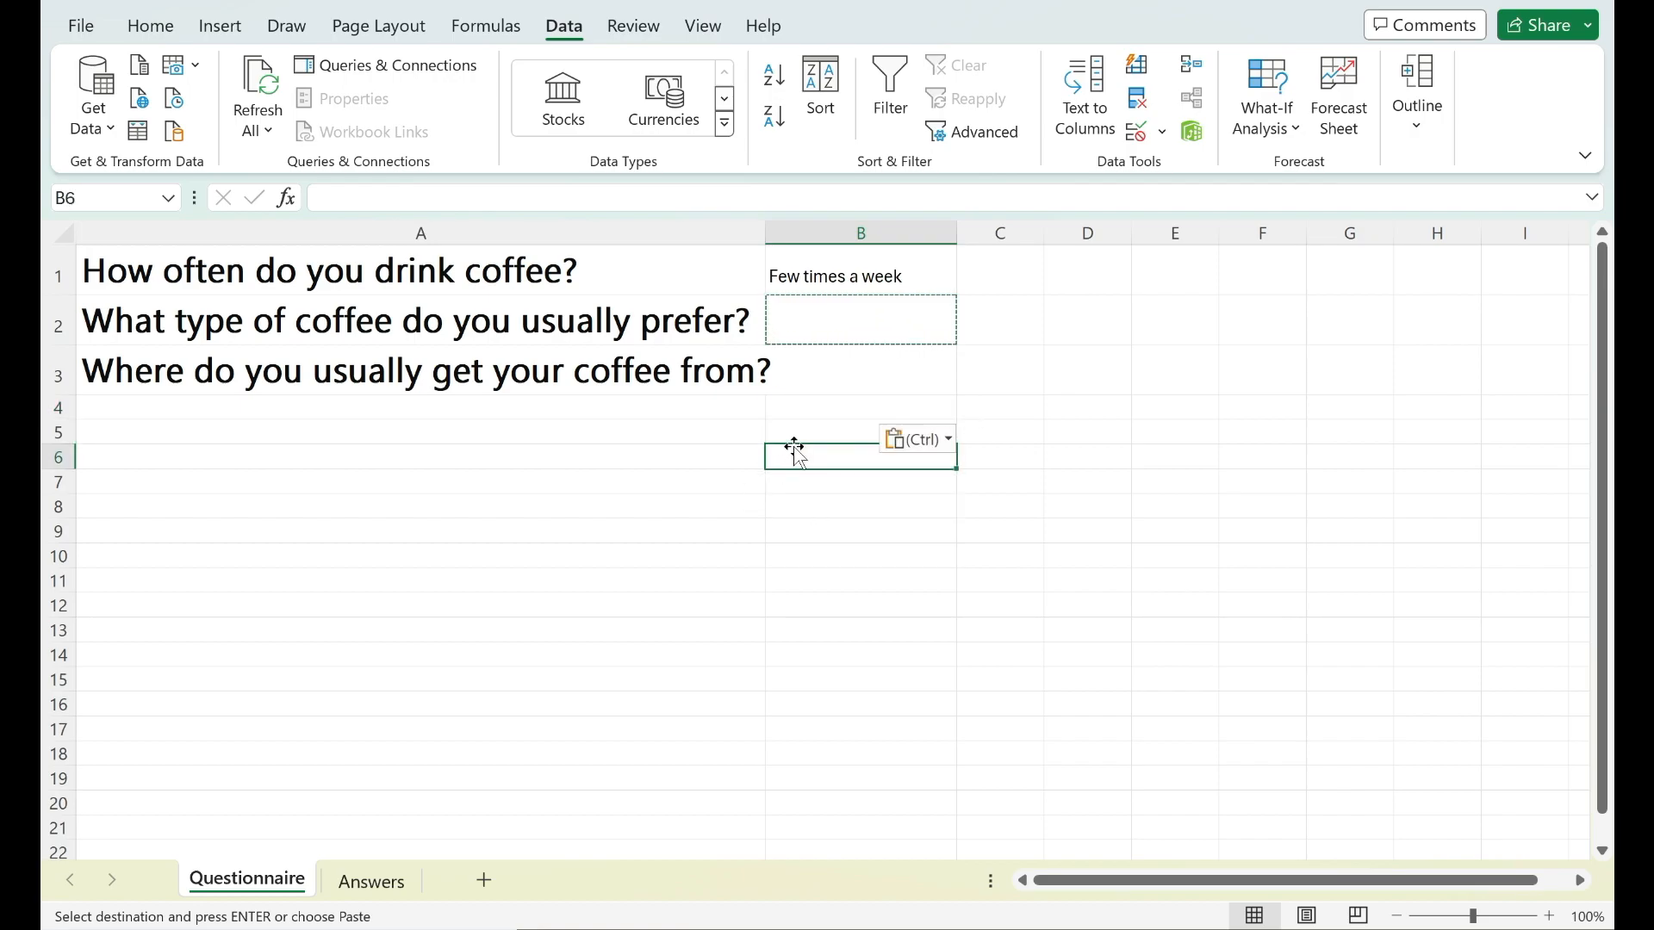
left_click_drag(798, 457, 830, 790)
left_click(848, 607)
Check the dropdowns in cells B9, B8, B7 and B6, compare with B5, and view the source lists on the Answers sheet.
left_click(934, 534)
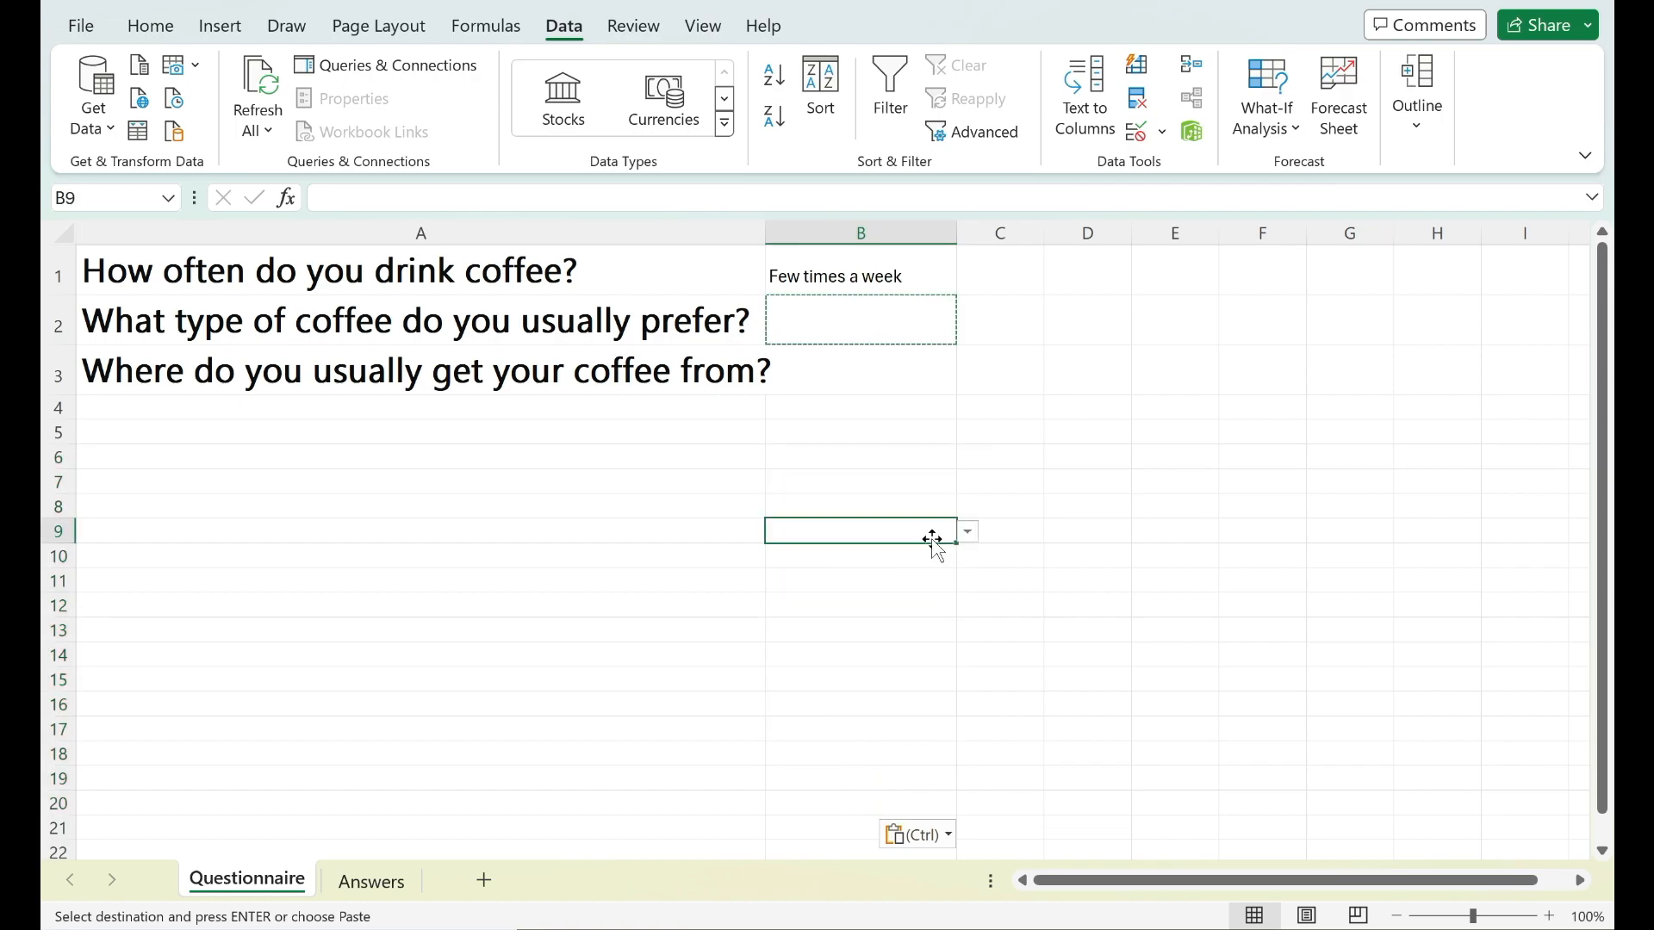
left_click(969, 532)
left_click(875, 500)
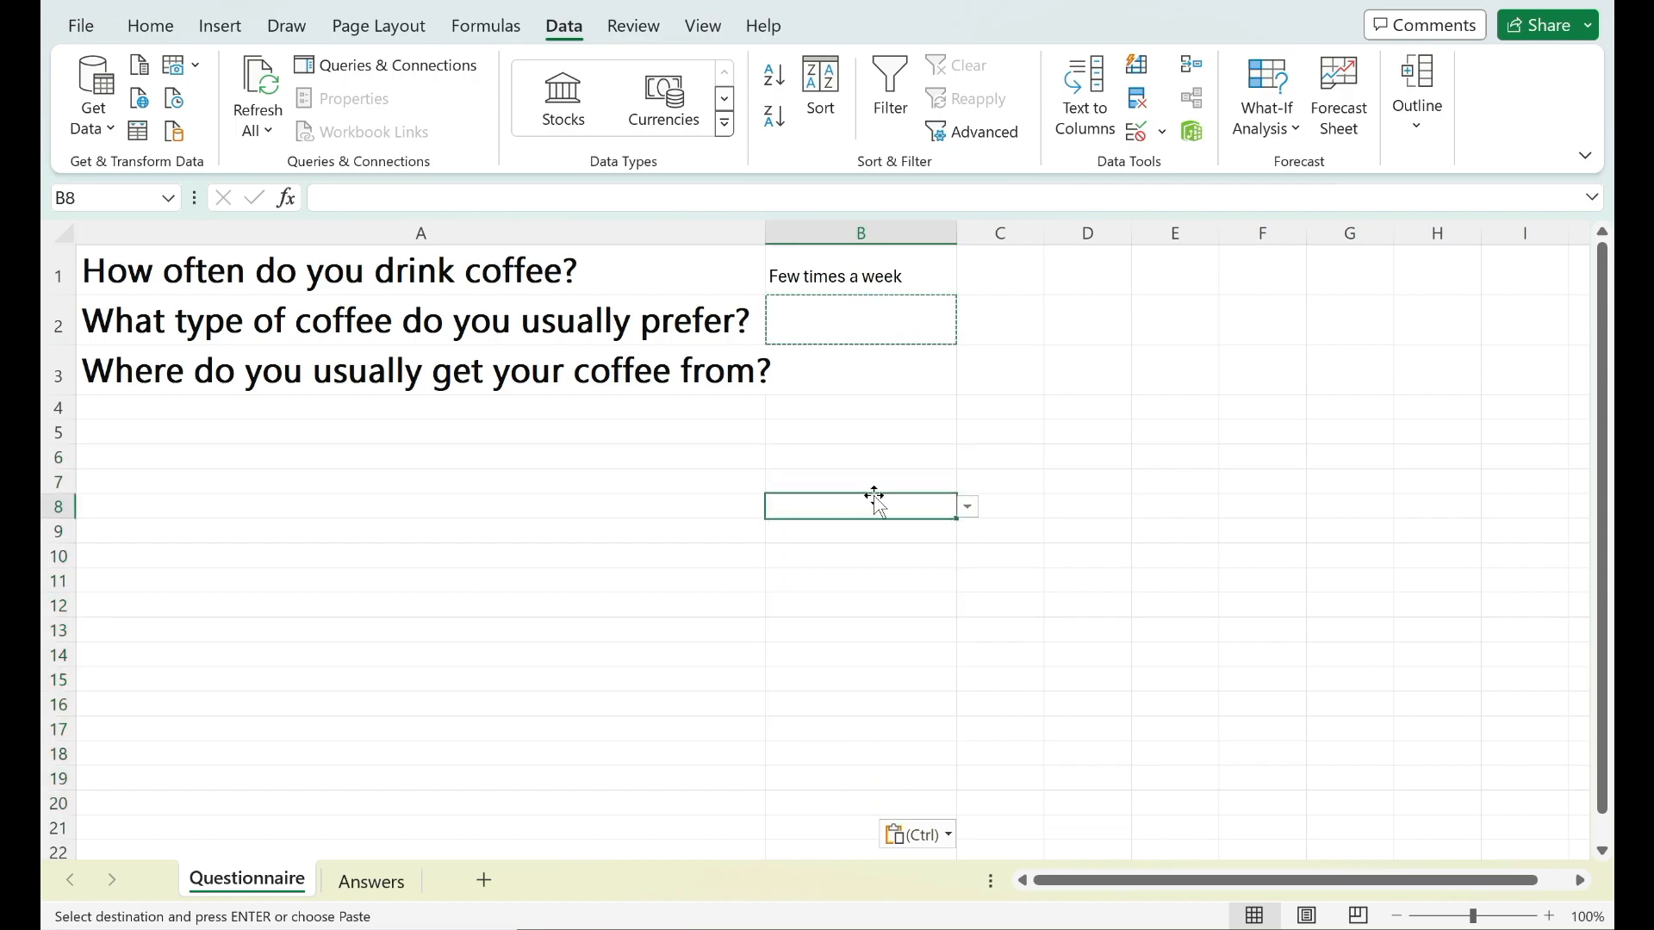
left_click(969, 507)
left_click(926, 489)
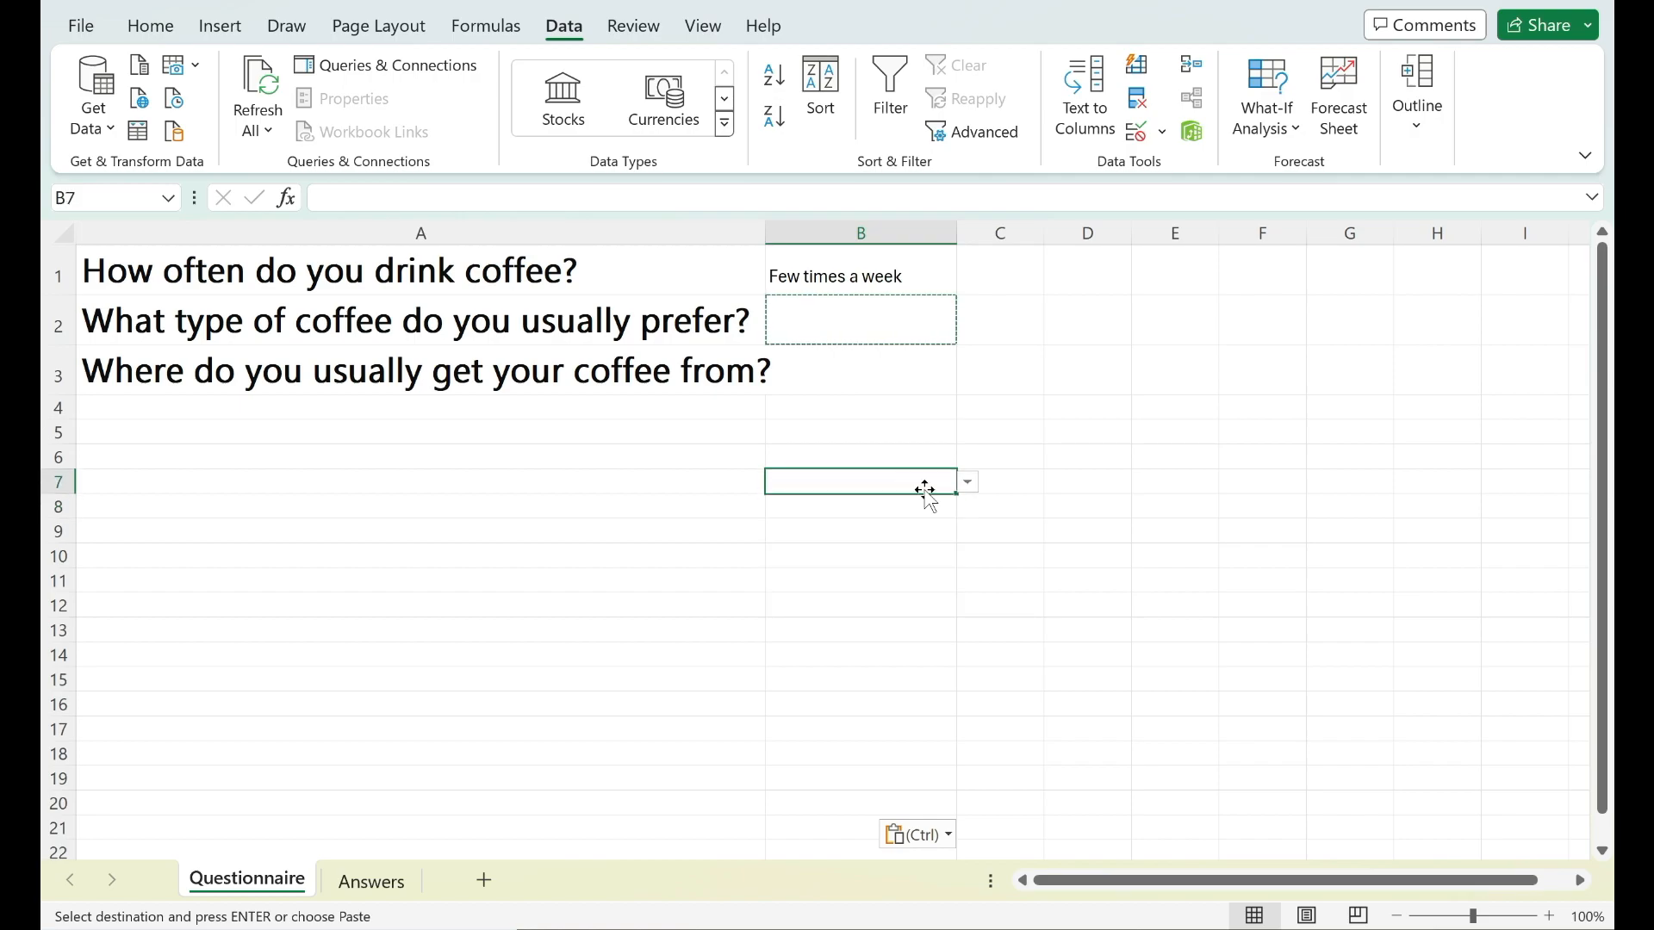
left_click(968, 482)
left_click(919, 466)
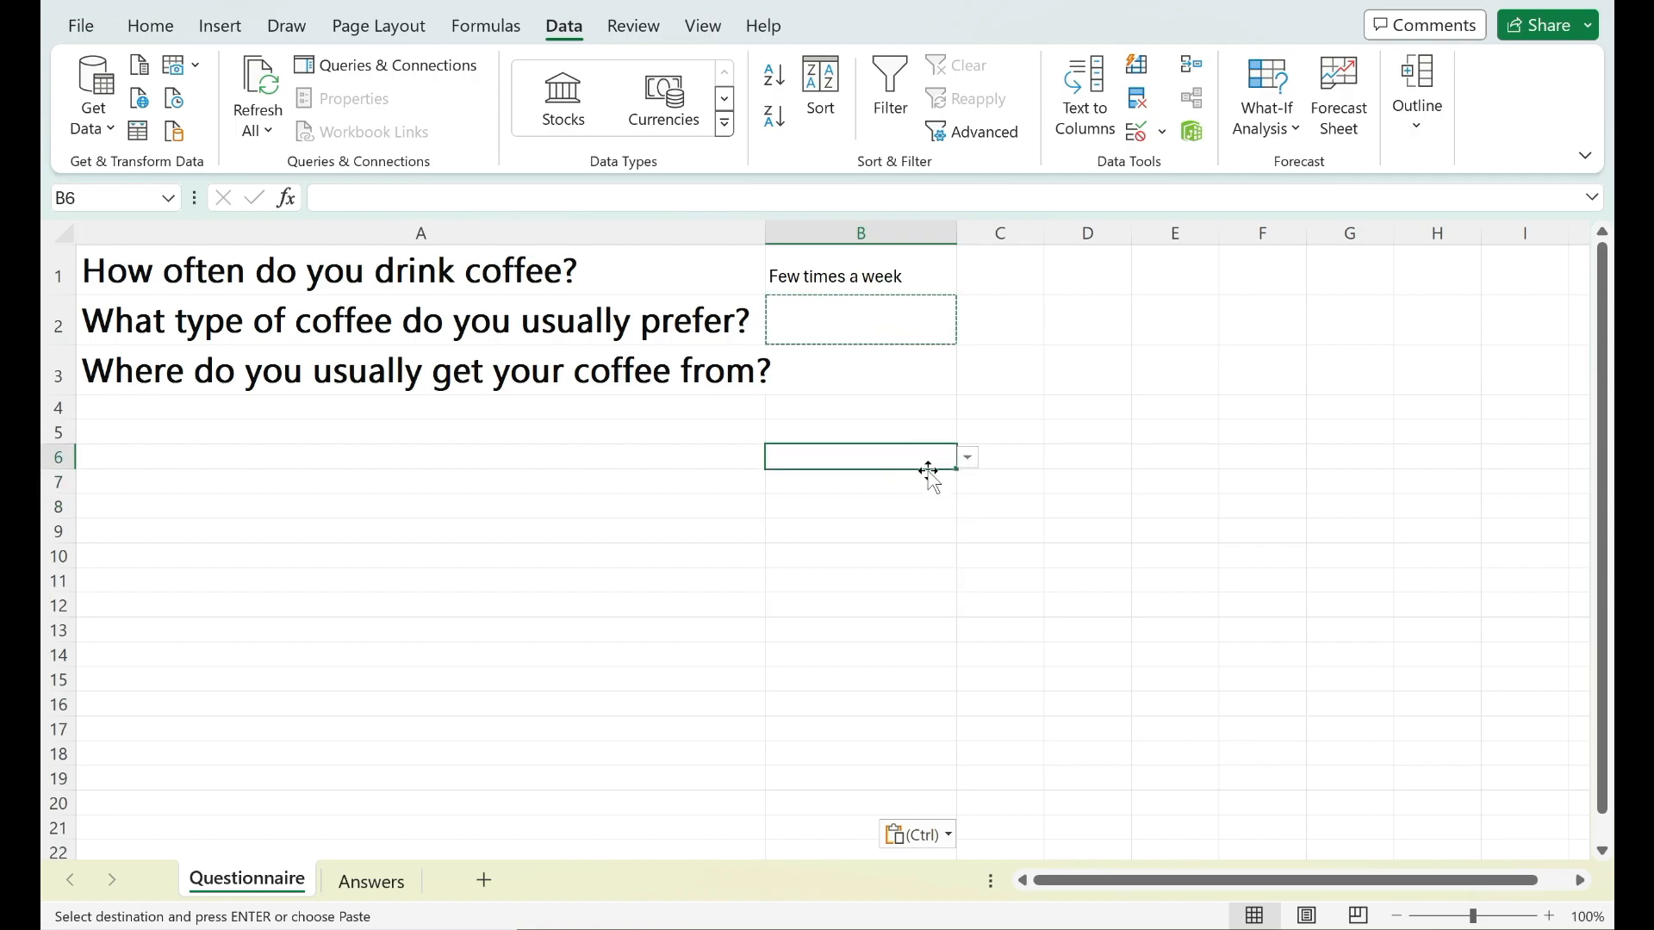
left_click(968, 457)
left_click(943, 434)
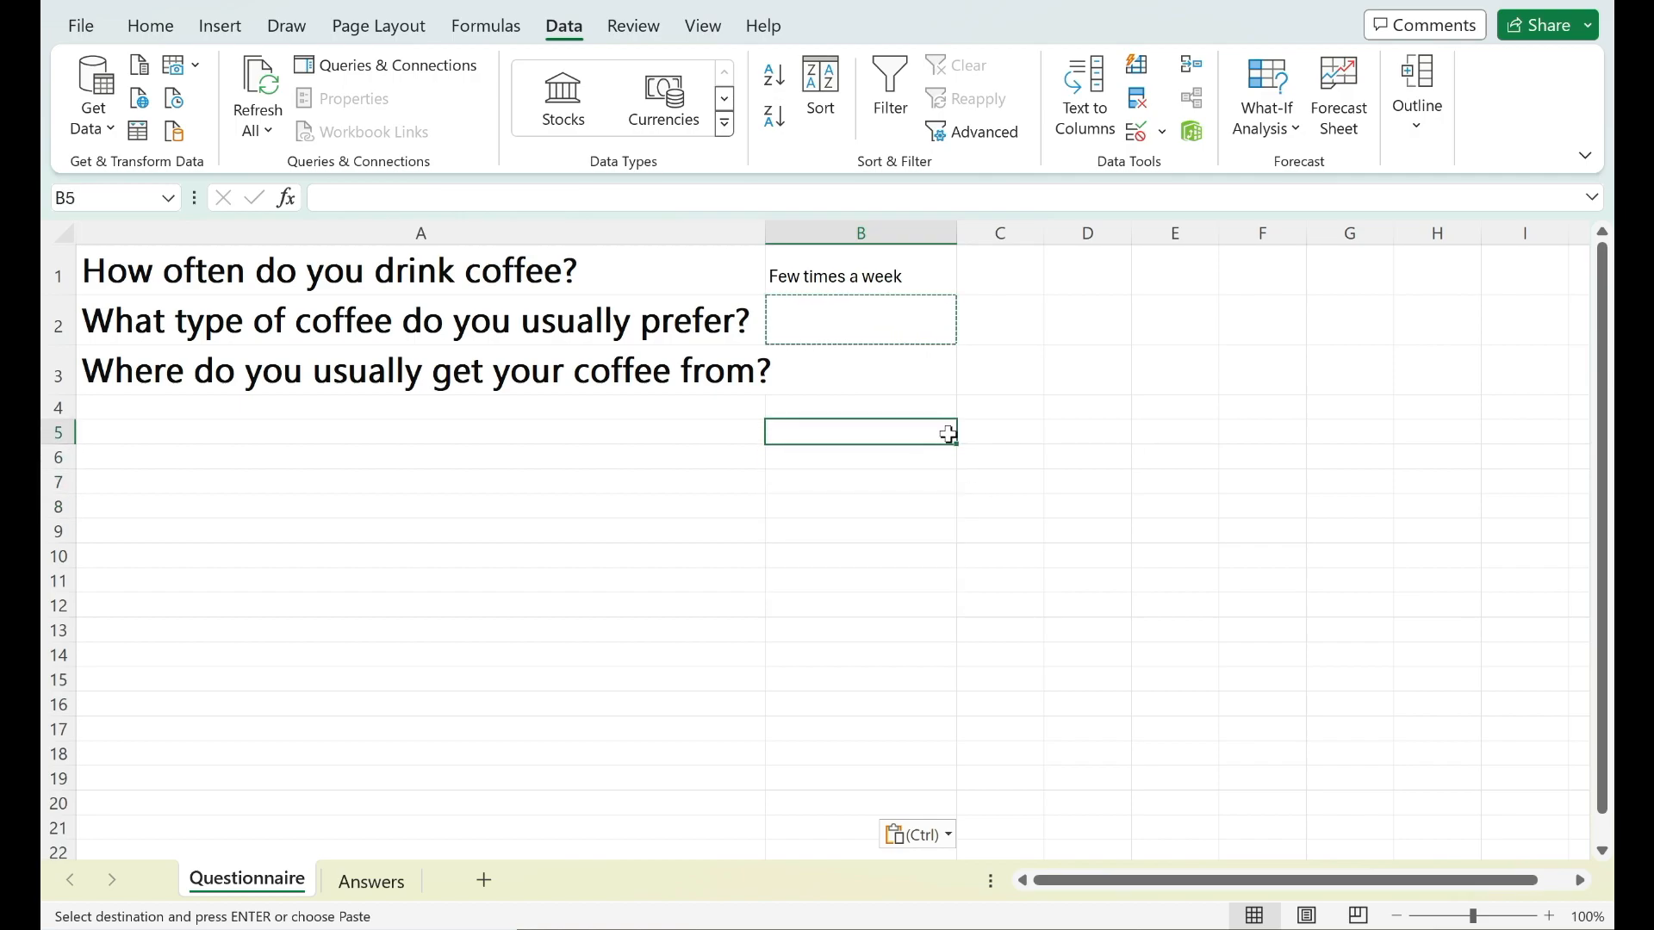
left_click(938, 465)
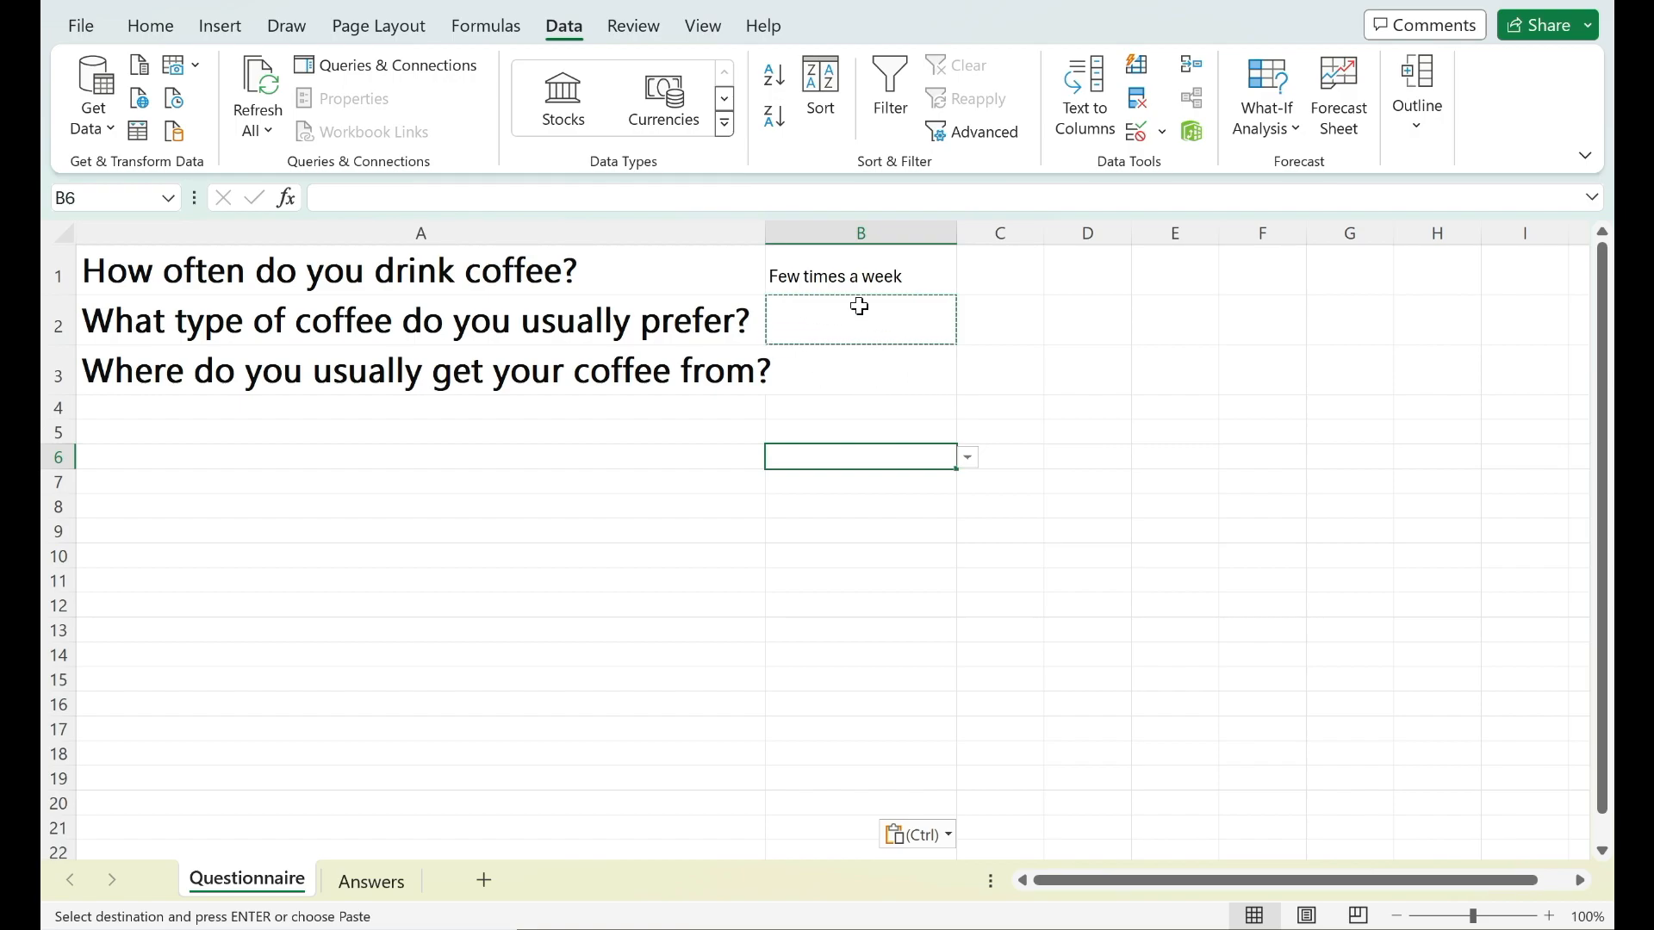
left_click(355, 882)
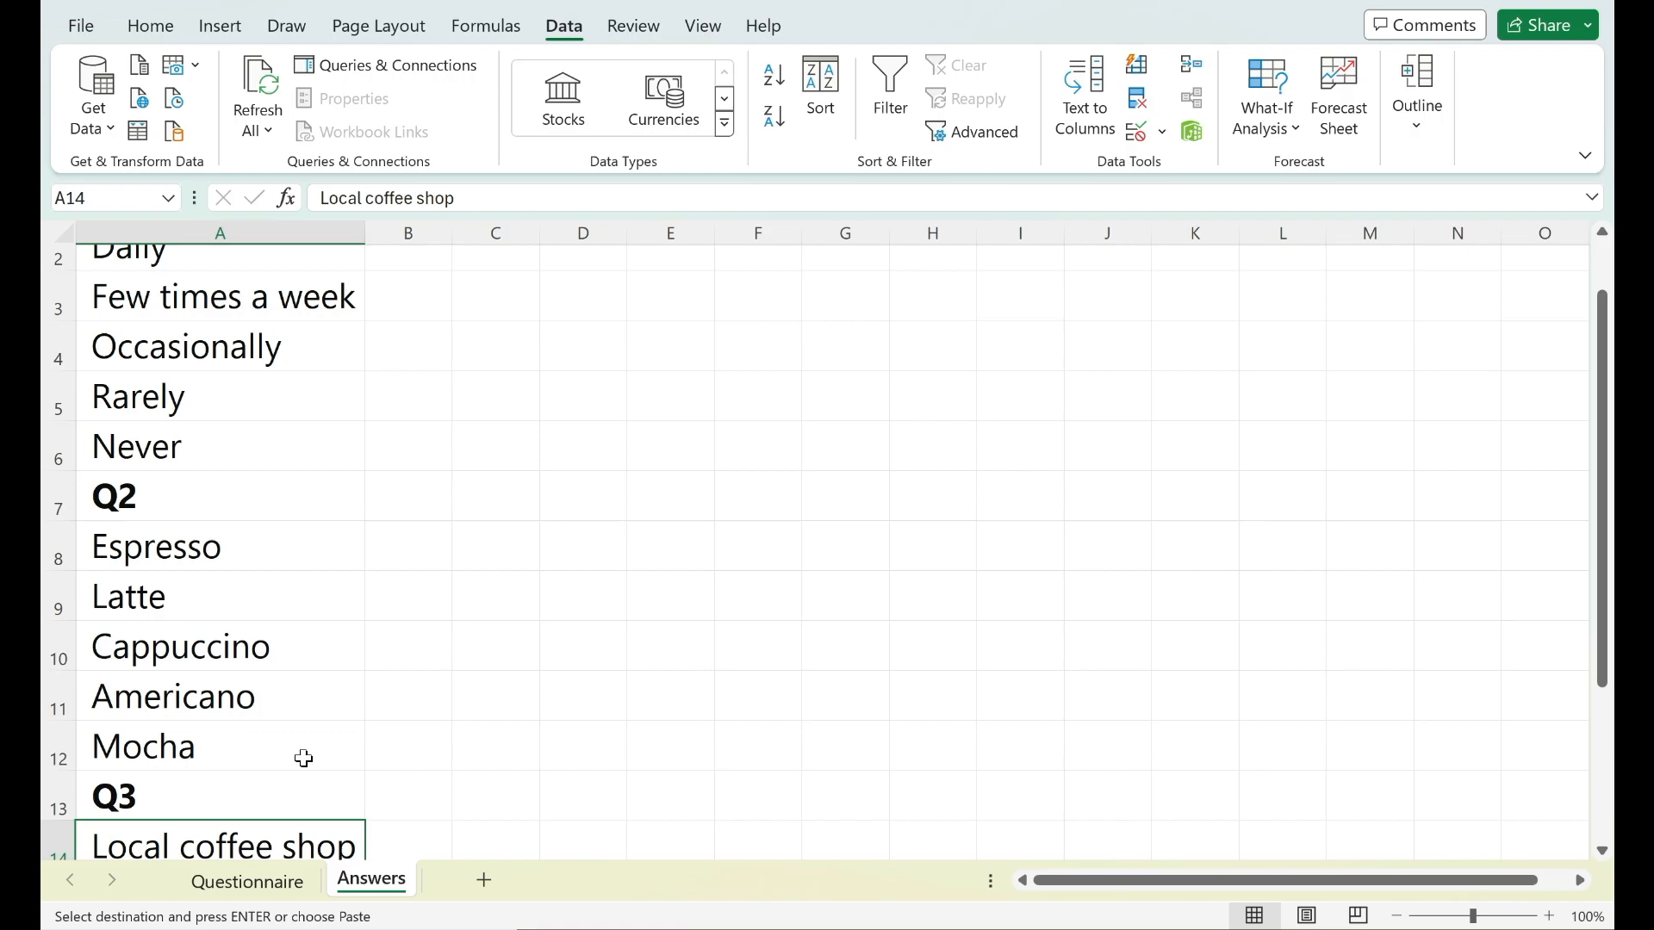
left_click(248, 880)
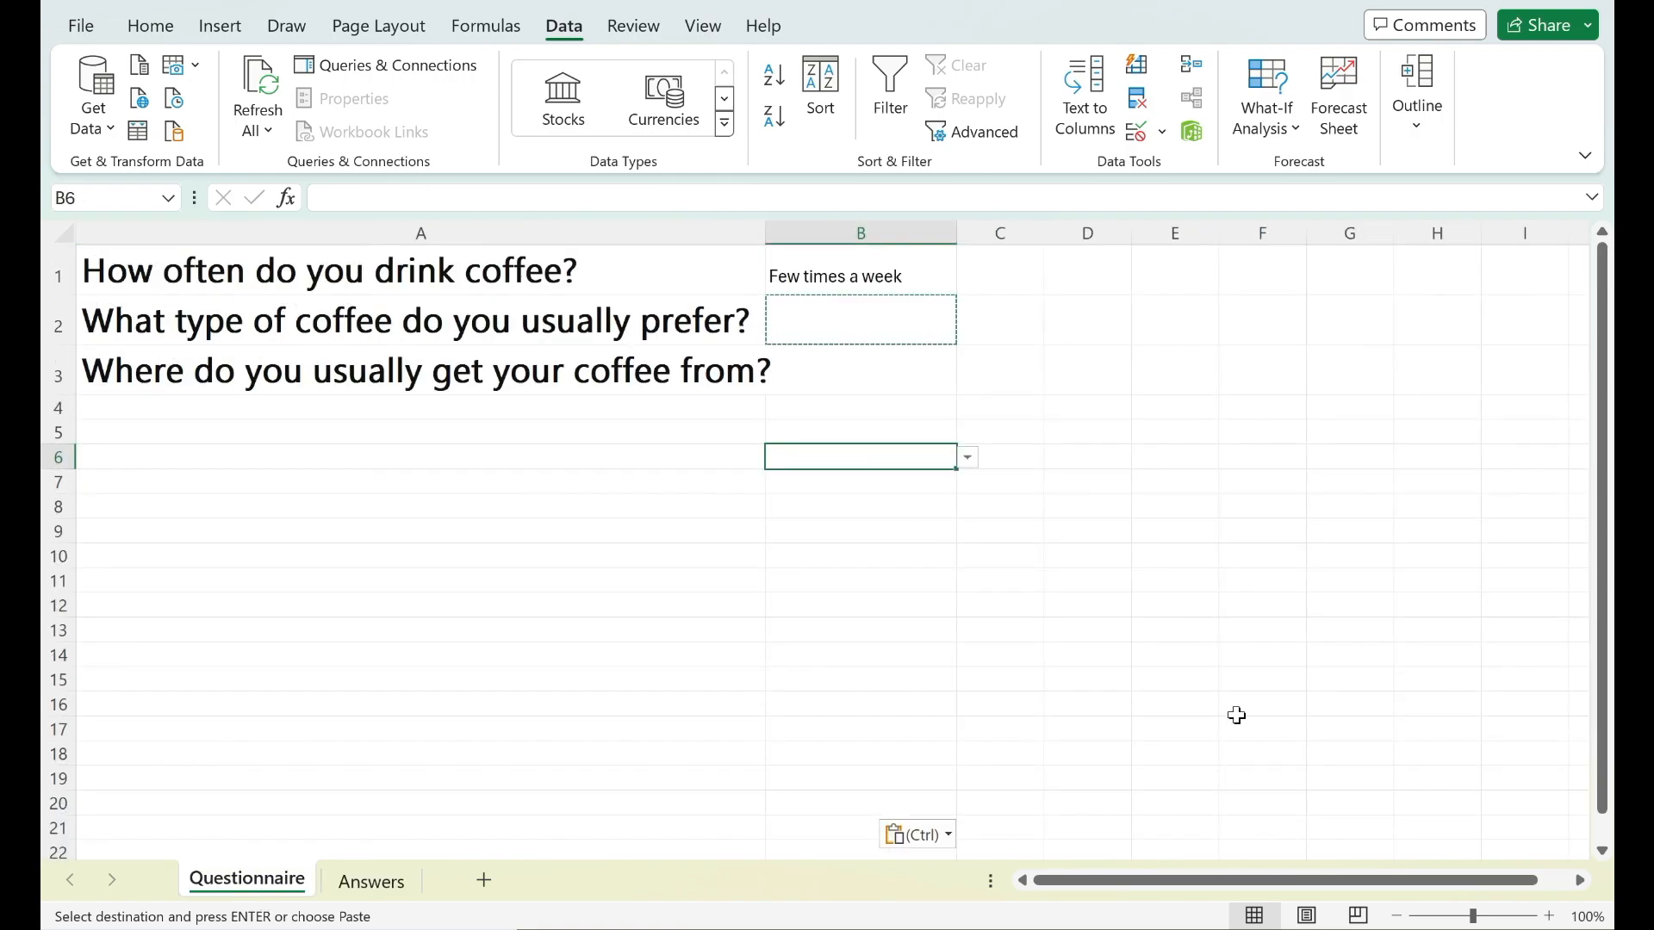